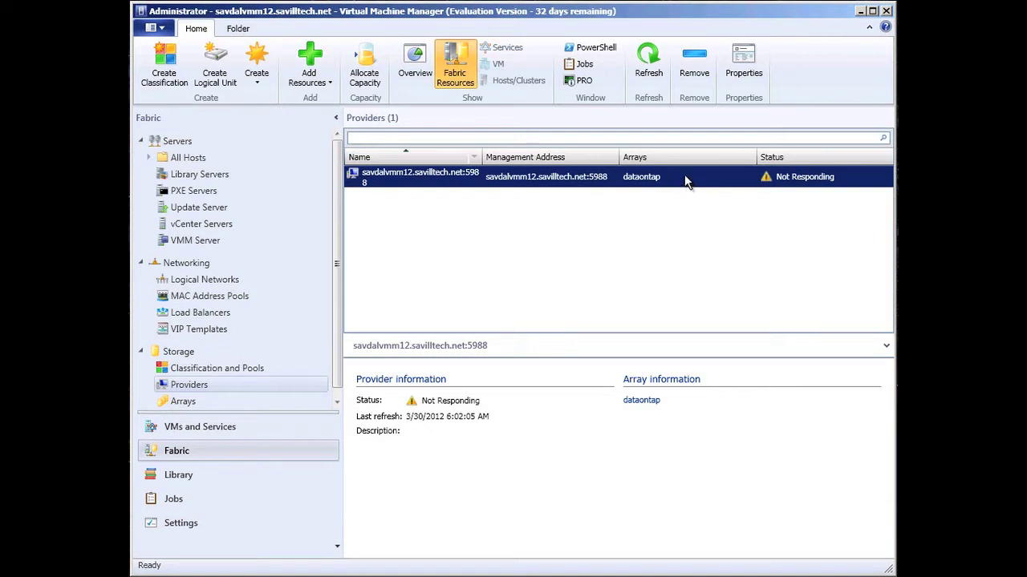
Review the storage provider's connection settings and managed arrays, then close its properties unchanged.
{"action": "right_click", "coordinate": [603, 185]}
{"action": "left_click", "coordinate": [632, 220]}
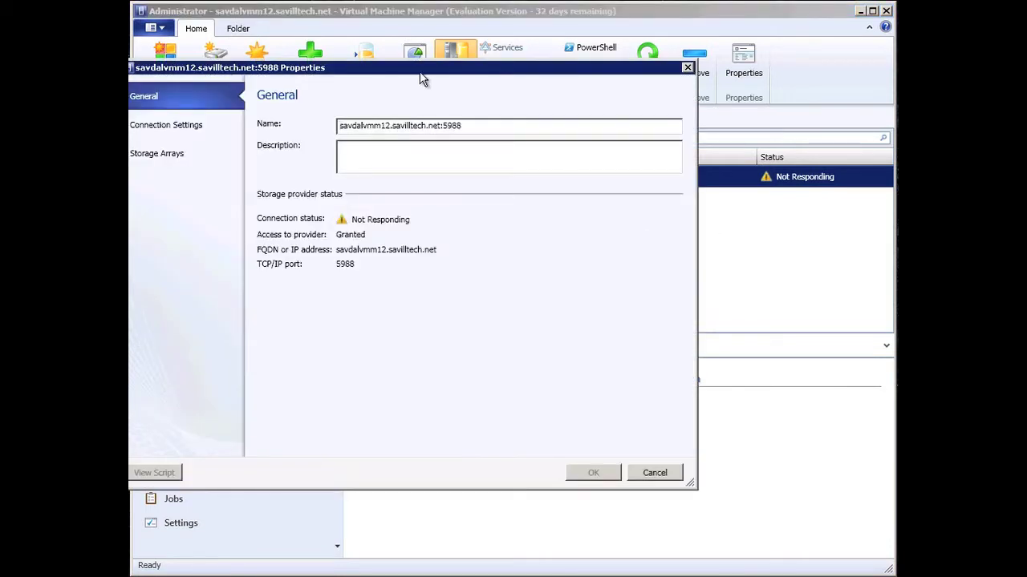
{"action": "left_click_drag", "start_coordinate": [440, 74], "coordinate": [497, 74]}
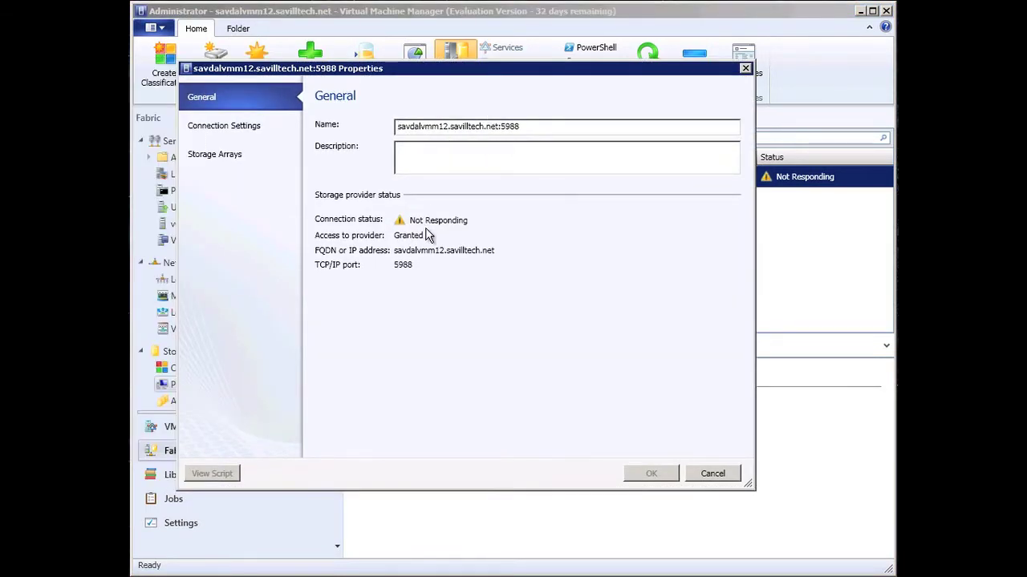
{"action": "left_click", "coordinate": [259, 126]}
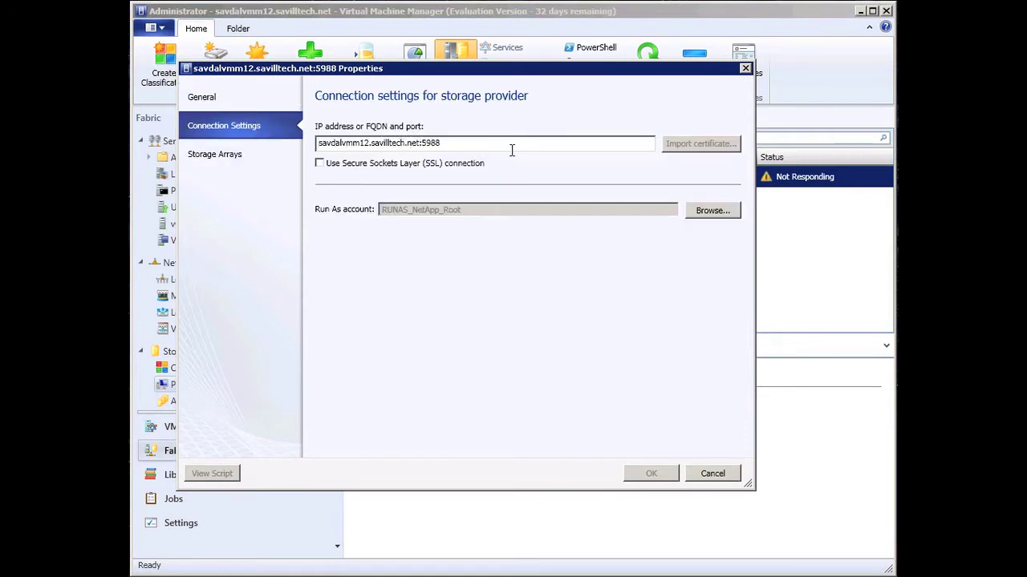
{"action": "left_click", "coordinate": [243, 152]}
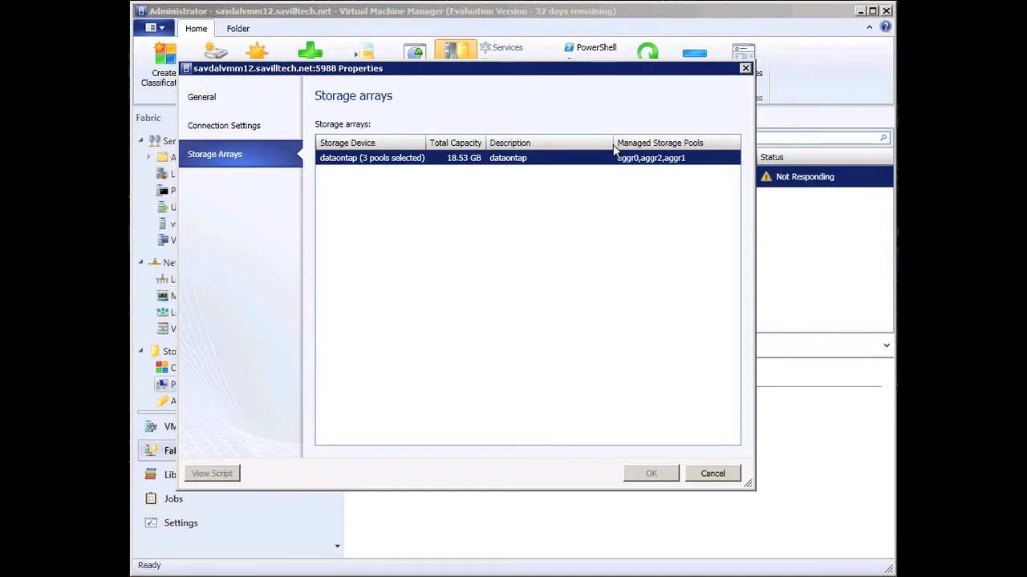
{"action": "left_click", "coordinate": [713, 473]}
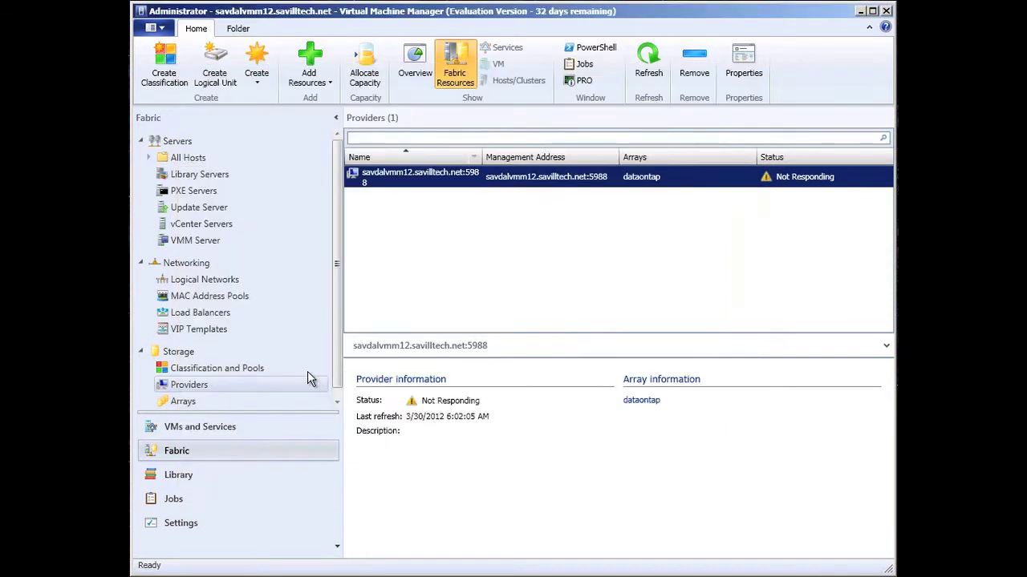
Show classifications and pools, inspect LUNs /vol/vol2/lun2 and /vol/vol1/lun1, then aggr1's capacity.
{"action": "left_click", "coordinate": [200, 369]}
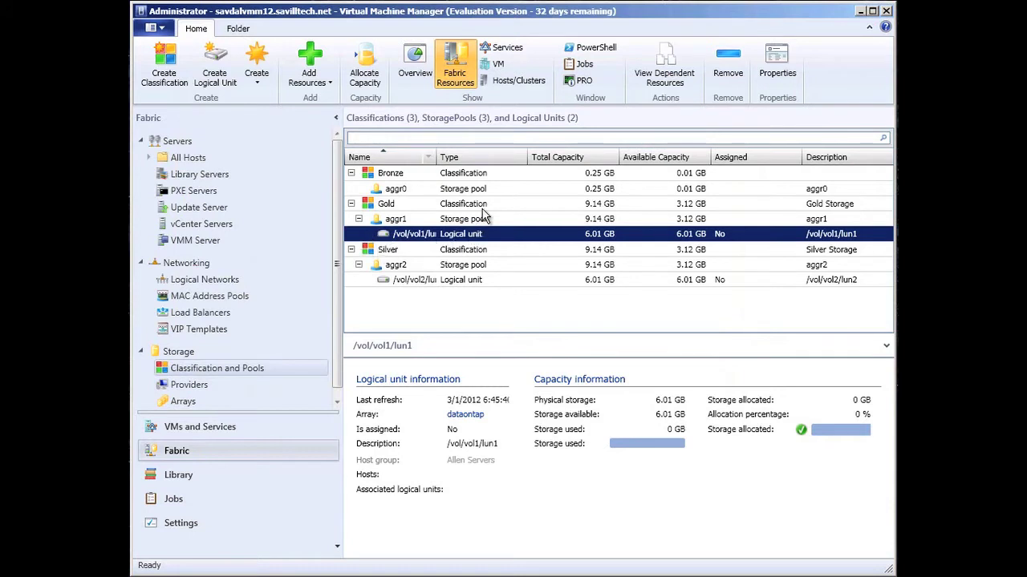
{"action": "left_click", "coordinate": [517, 281]}
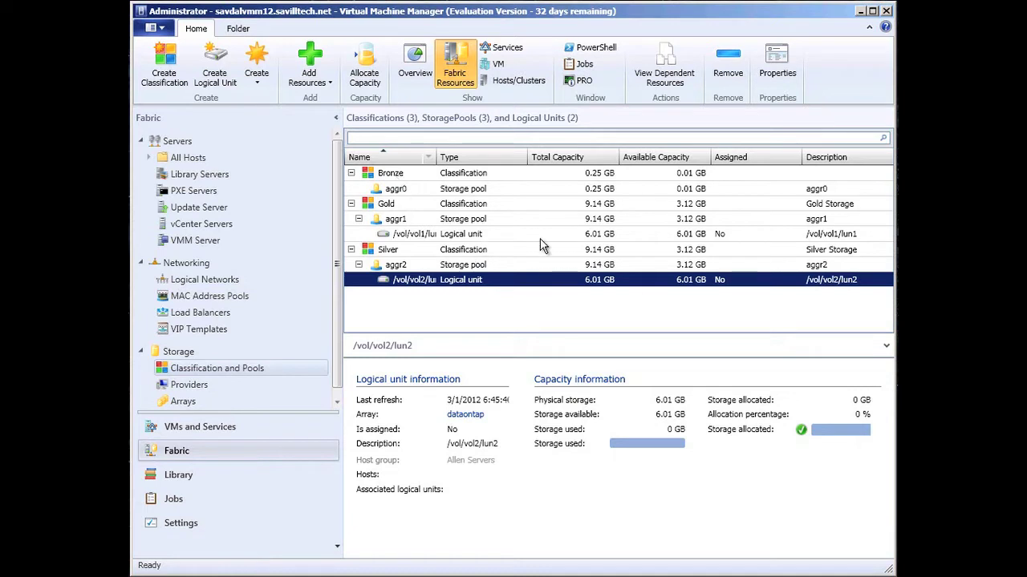
{"action": "left_click", "coordinate": [731, 235]}
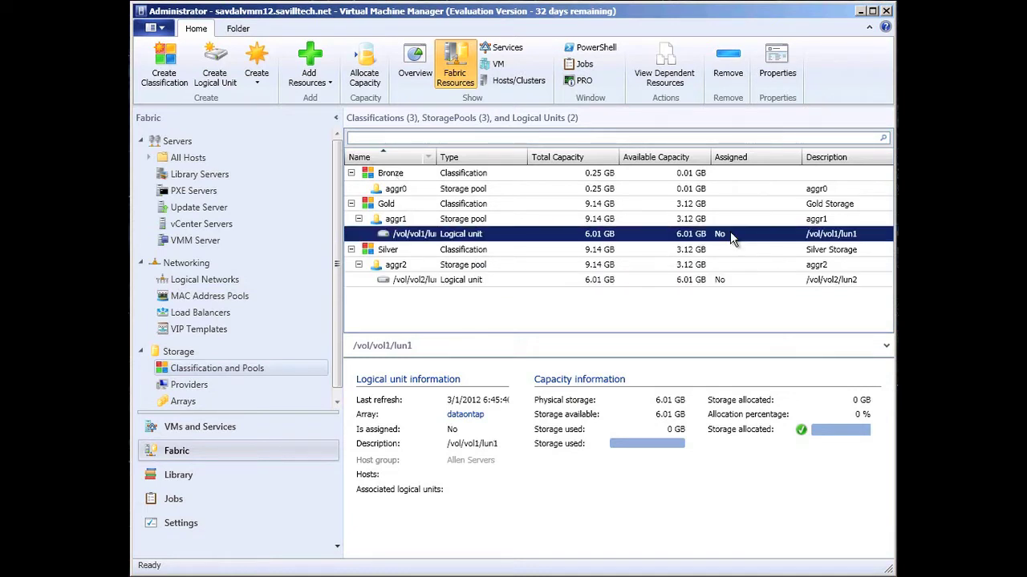
{"action": "left_click", "coordinate": [462, 223]}
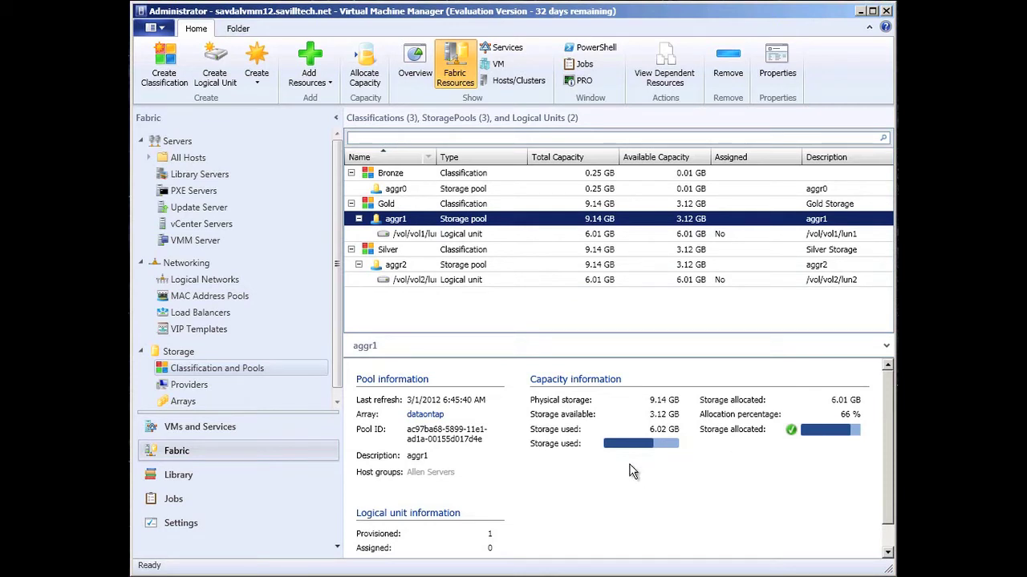
Browse the External Switch network's New York, London and Allen IP pools, then open Allen IP Pool's properties.
{"action": "left_click", "coordinate": [223, 283]}
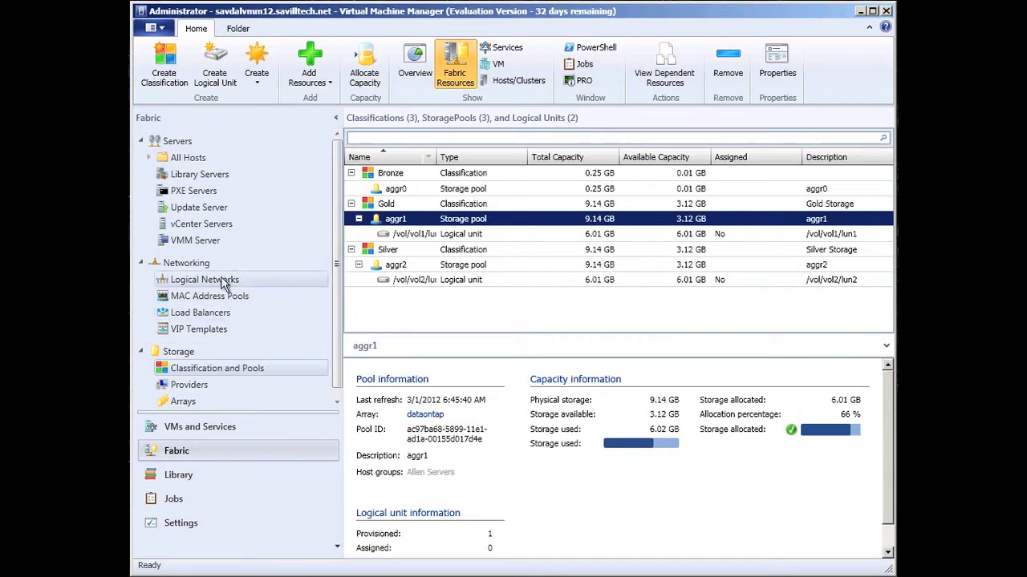
{"action": "left_click", "coordinate": [409, 223]}
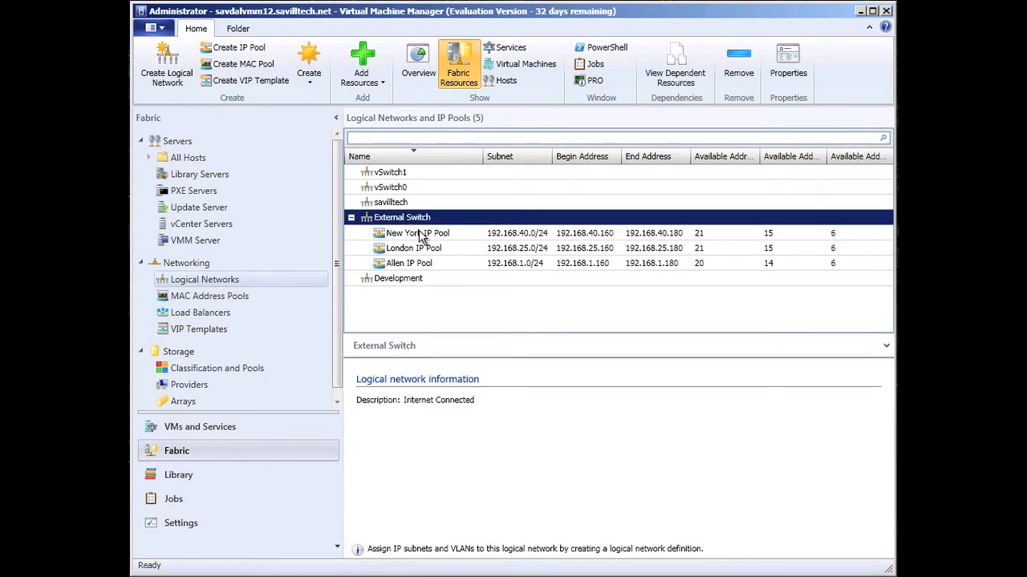
{"action": "left_click", "coordinate": [425, 235]}
{"action": "left_click", "coordinate": [421, 248]}
{"action": "left_click", "coordinate": [425, 264]}
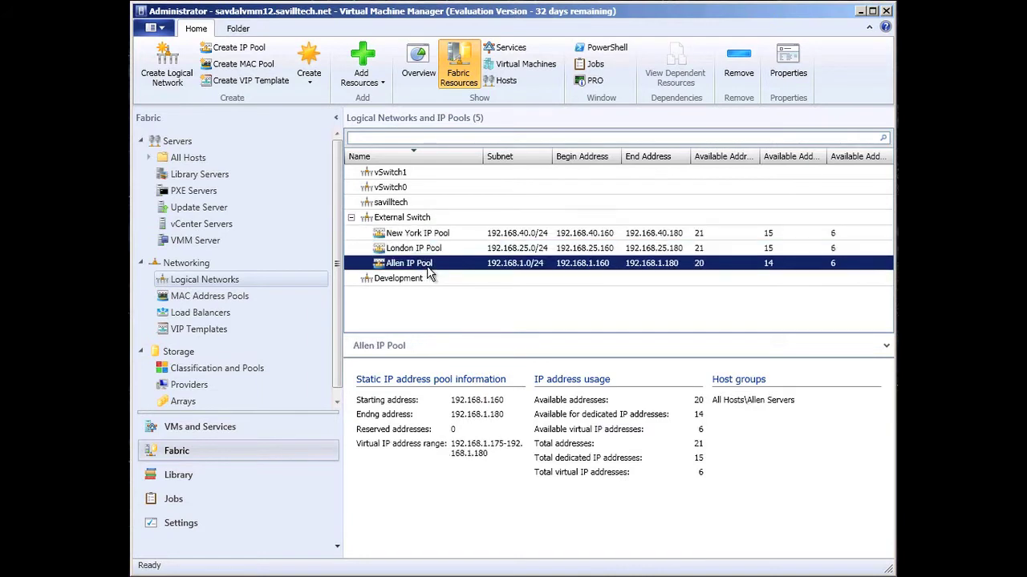
{"action": "left_click", "coordinate": [437, 252]}
{"action": "right_click", "coordinate": [420, 265]}
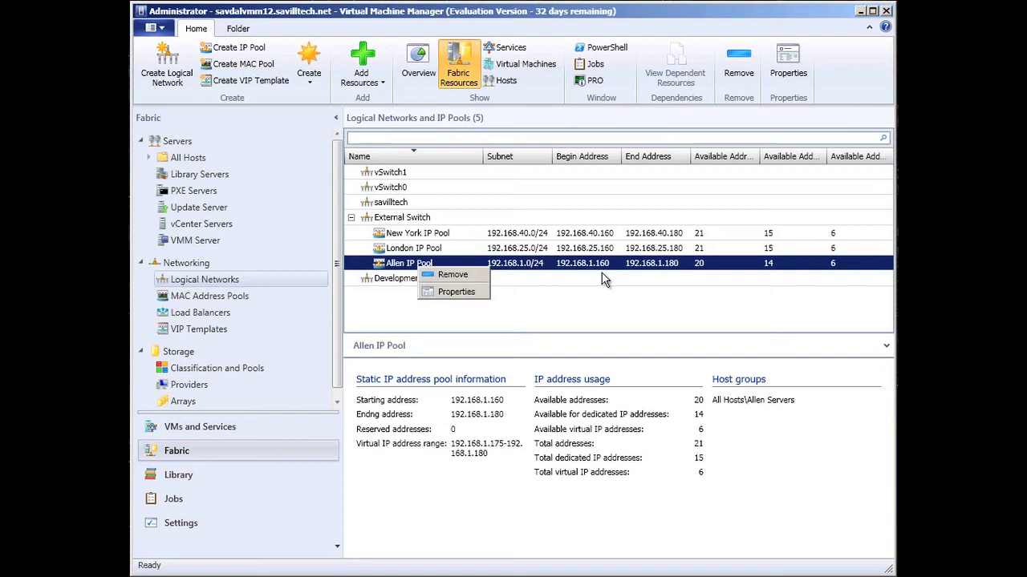
{"action": "left_click", "coordinate": [457, 291]}
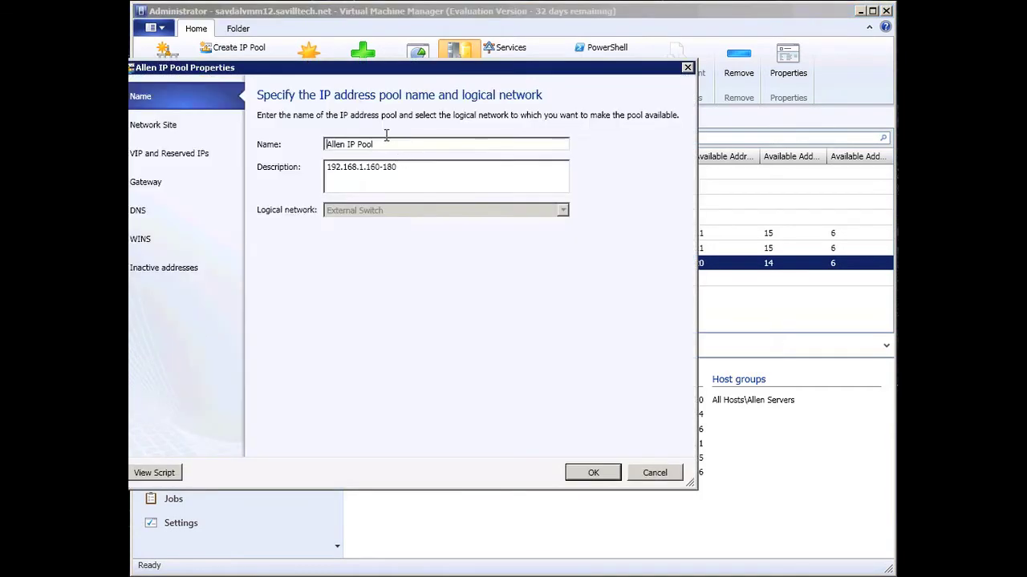
Review the Allen IP Pool's network site, address range and reserved load balancer VIP range.
{"action": "left_click_drag", "start_coordinate": [357, 68], "coordinate": [423, 78]}
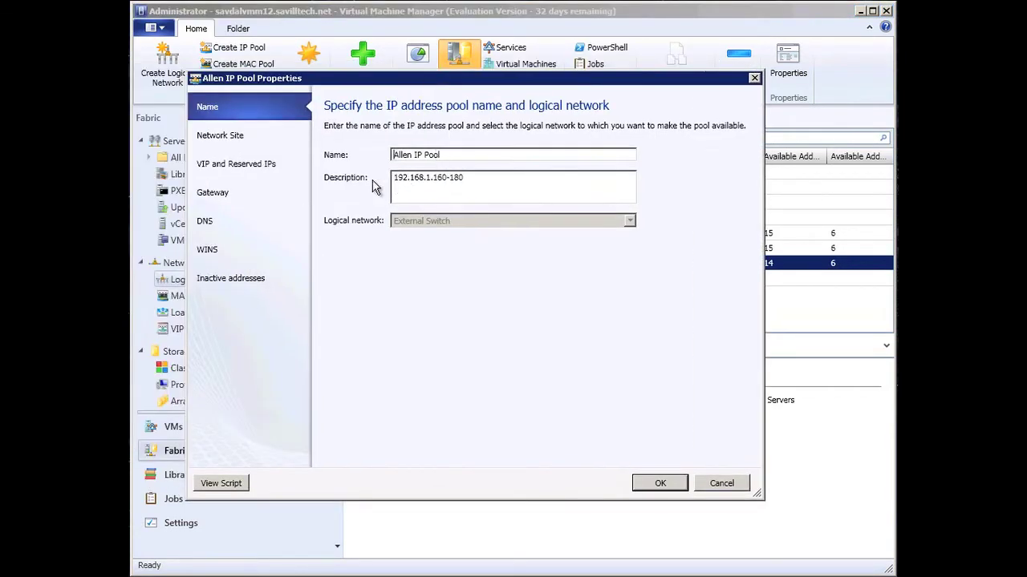
{"action": "left_click", "coordinate": [235, 138]}
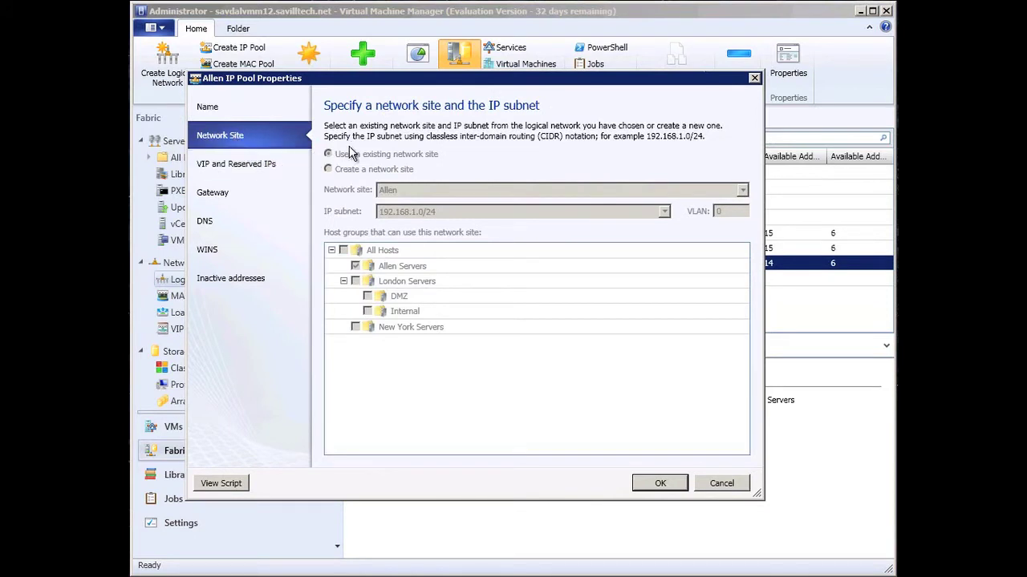
{"action": "left_click", "coordinate": [245, 172]}
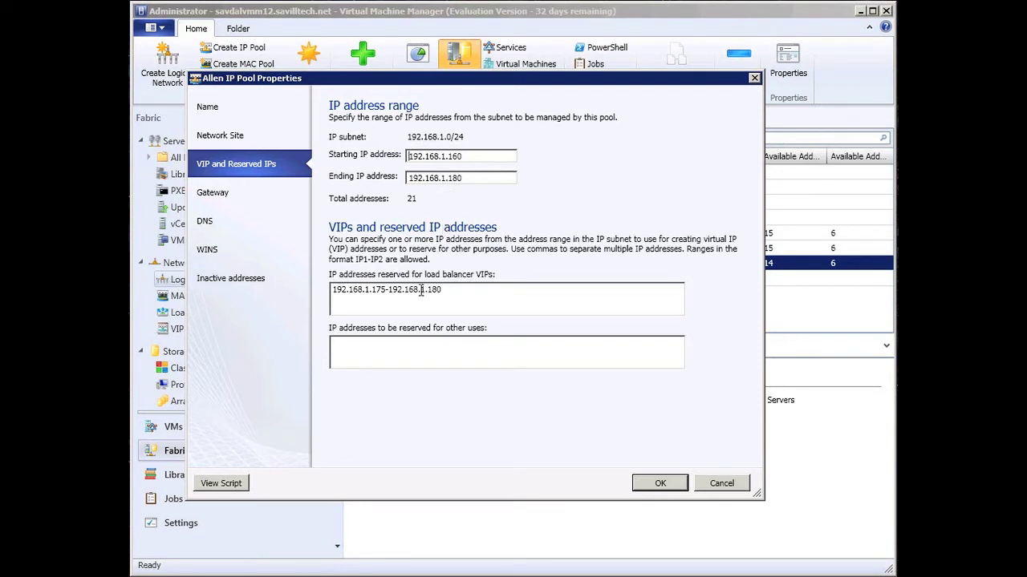
{"action": "left_click_drag", "start_coordinate": [447, 291], "coordinate": [281, 294]}
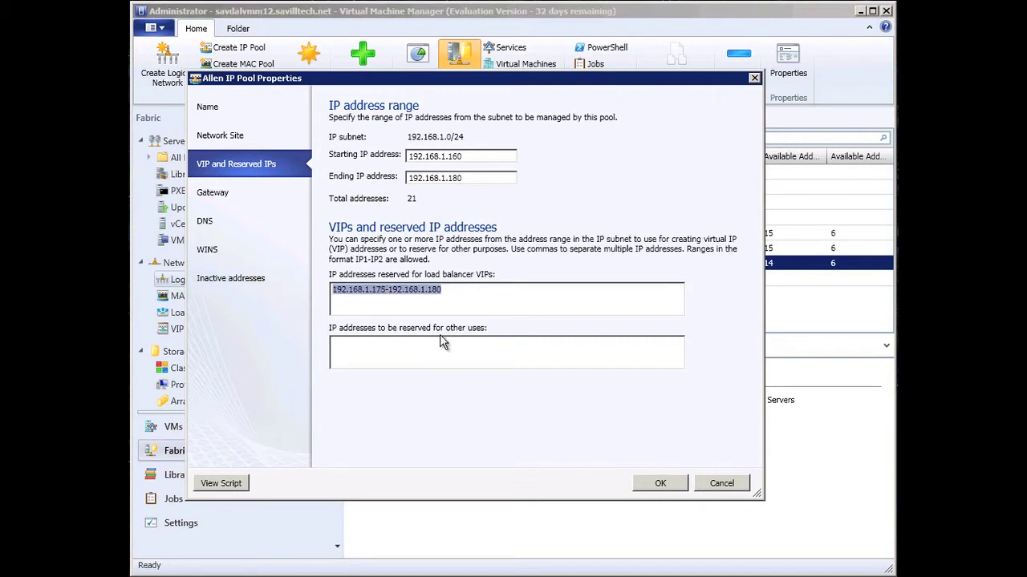
Check the pool's gateway, DNS, WINS and inactive address pages, then cancel the dialog.
{"action": "left_click", "coordinate": [223, 194]}
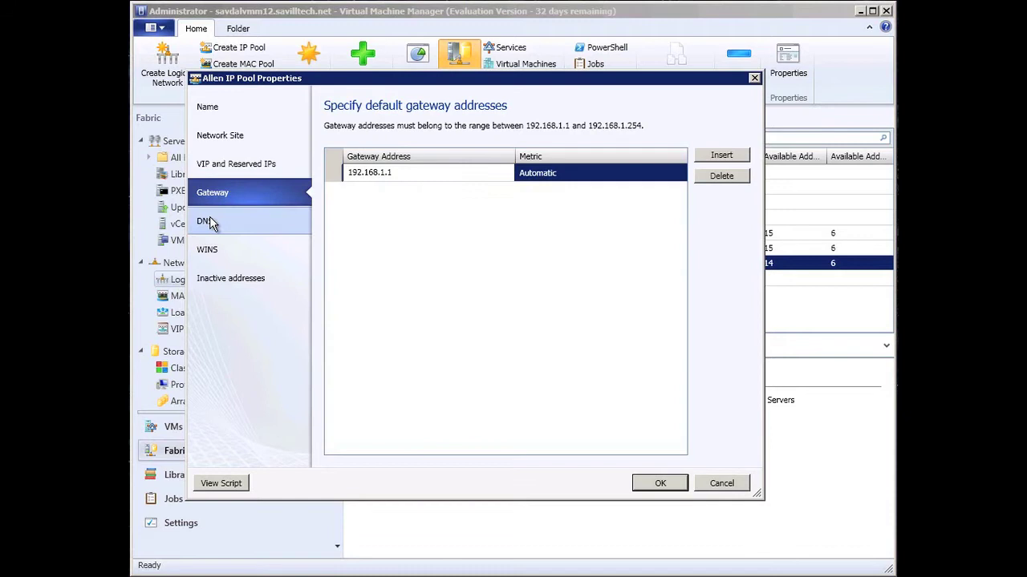
{"action": "left_click", "coordinate": [210, 223]}
{"action": "left_click", "coordinate": [224, 255]}
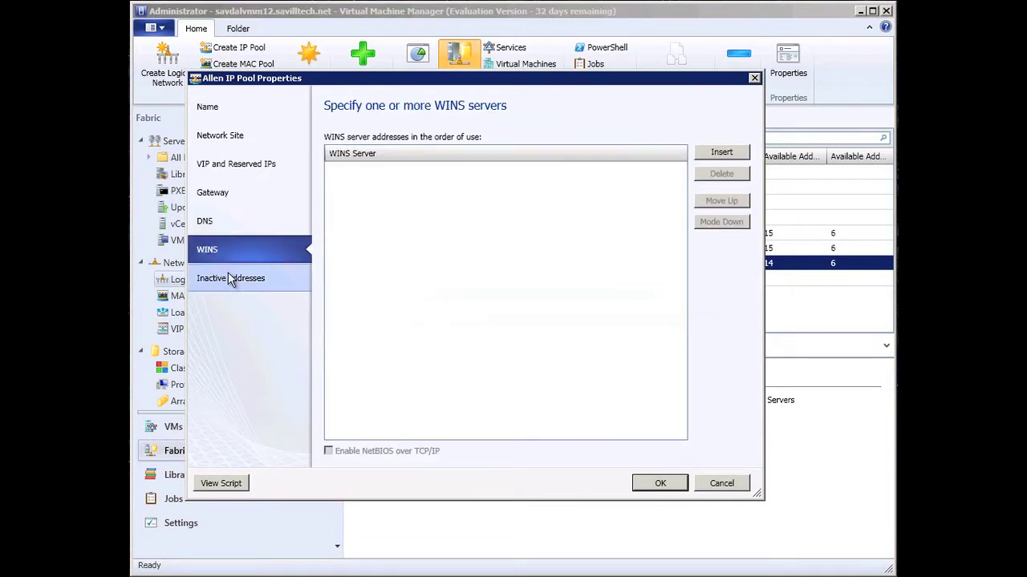
{"action": "left_click", "coordinate": [231, 278]}
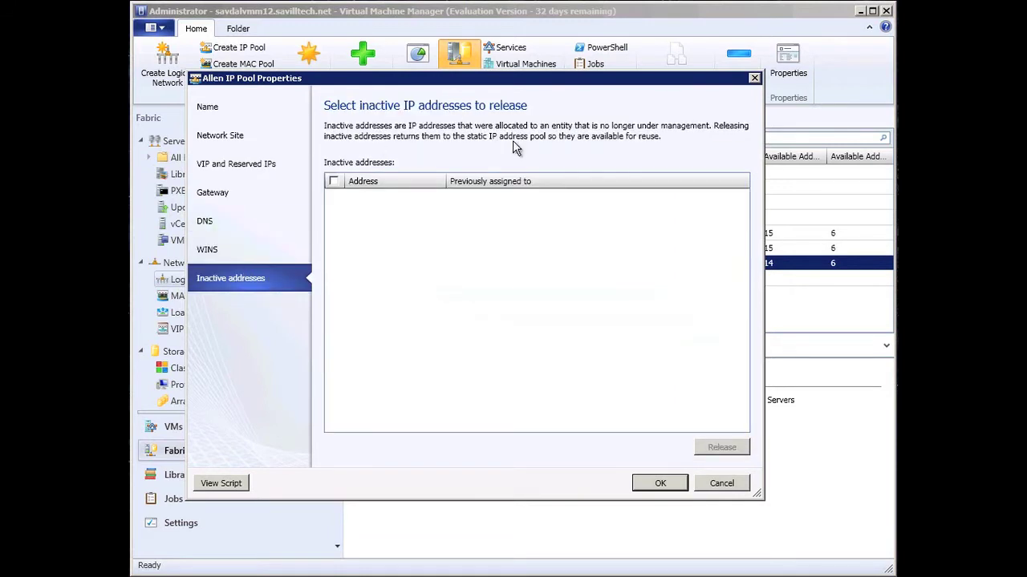
{"action": "left_click", "coordinate": [722, 483]}
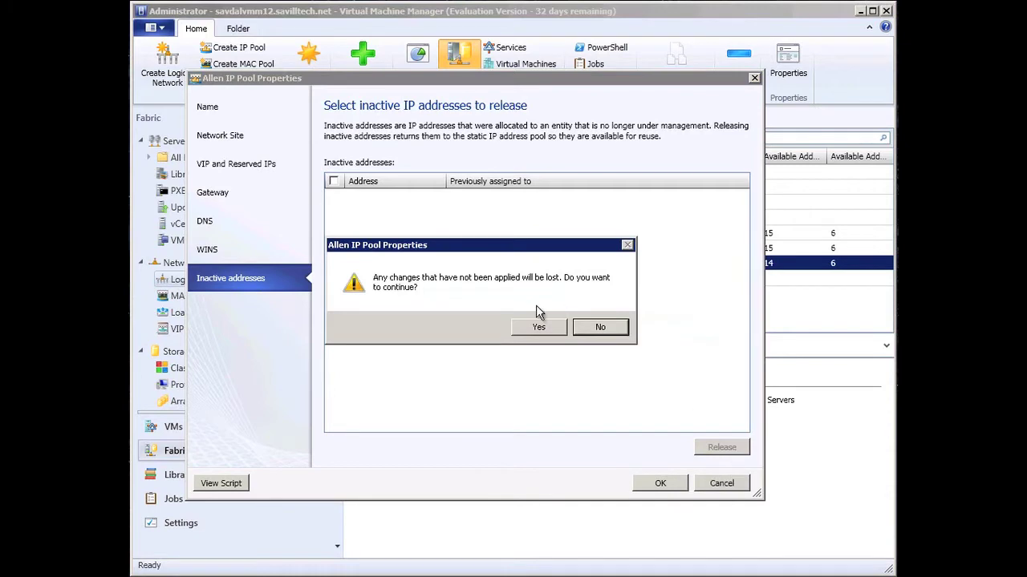
Confirm Yes to discard the Allen IP Pool's unapplied changes.
{"action": "left_click", "coordinate": [538, 326]}
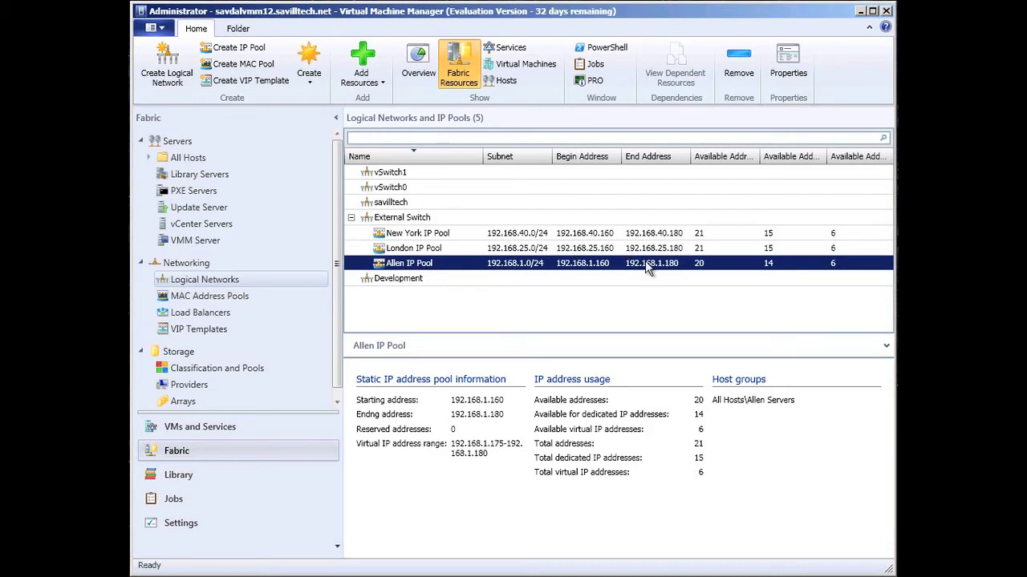
View the MAC address pools, then the load balancers list with F5 Big-IP LTM and Microsoft NLB.
{"action": "left_click", "coordinate": [199, 298]}
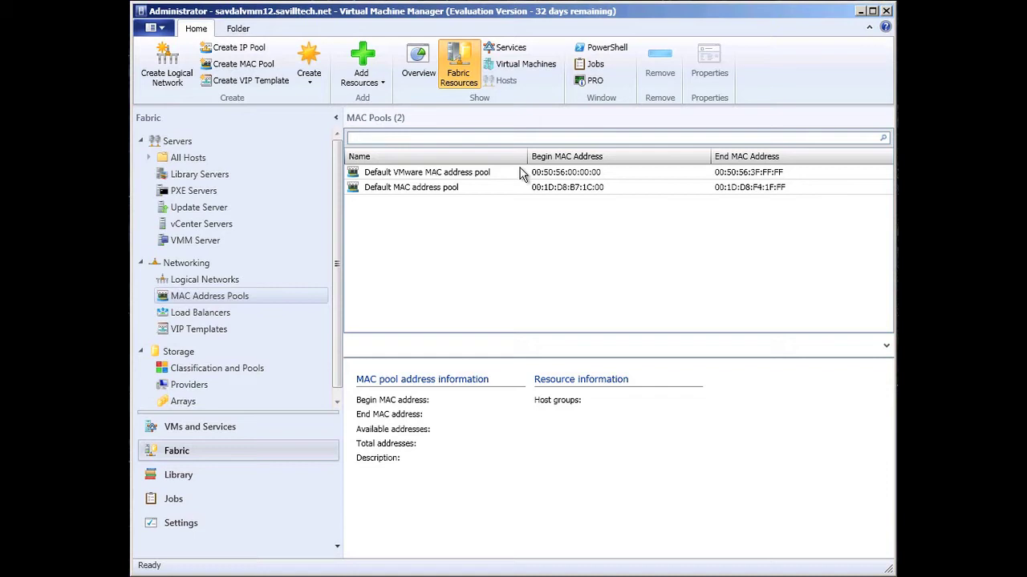
{"action": "left_click", "coordinate": [218, 314]}
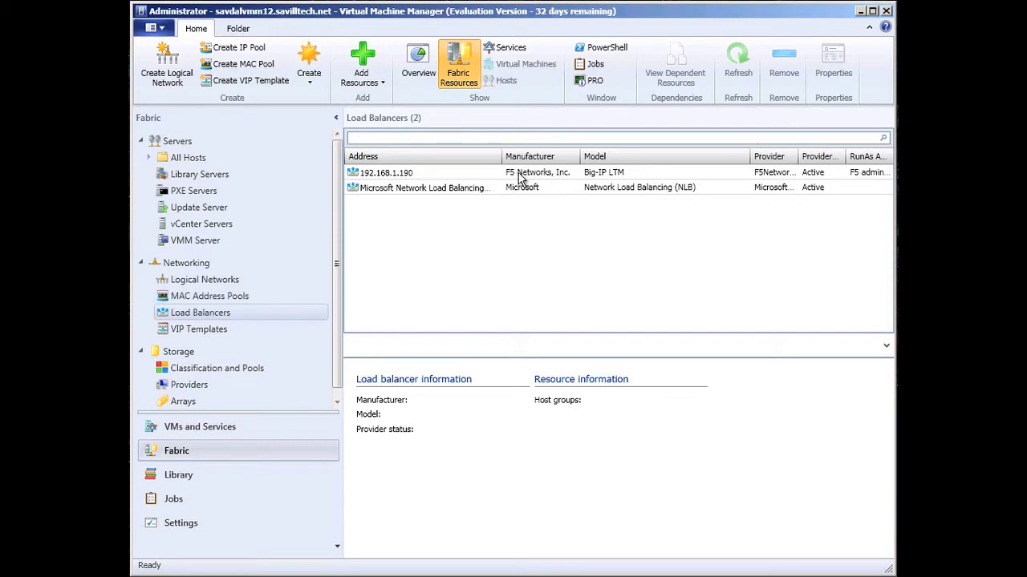
Open the F5 VIP Configuration HTTP template's properties and review its type, protocol and persistence pages.
{"action": "left_click", "coordinate": [206, 331]}
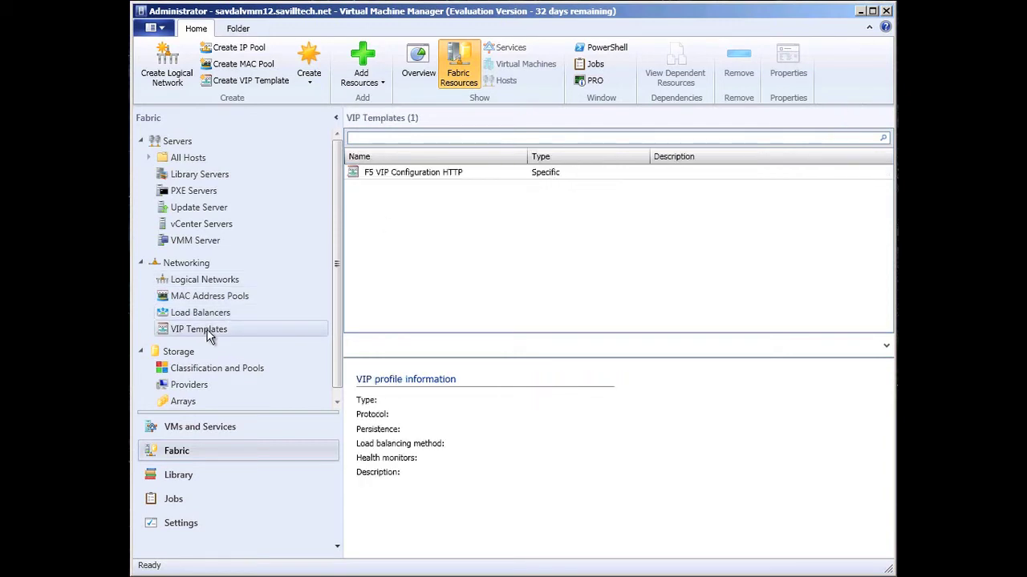
{"action": "right_click", "coordinate": [419, 178]}
{"action": "left_click", "coordinate": [447, 216]}
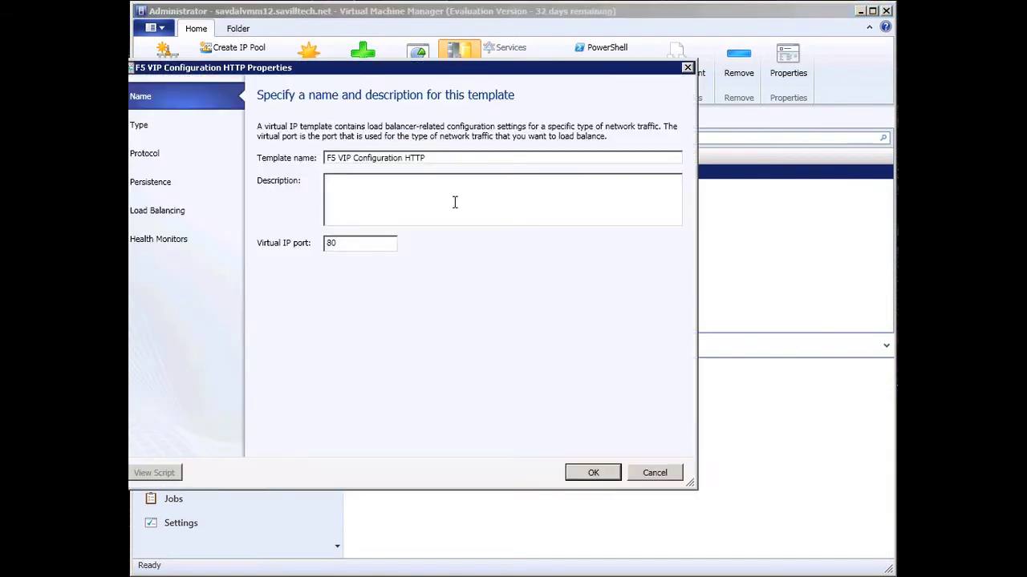
{"action": "left_click_drag", "start_coordinate": [390, 70], "coordinate": [452, 74]}
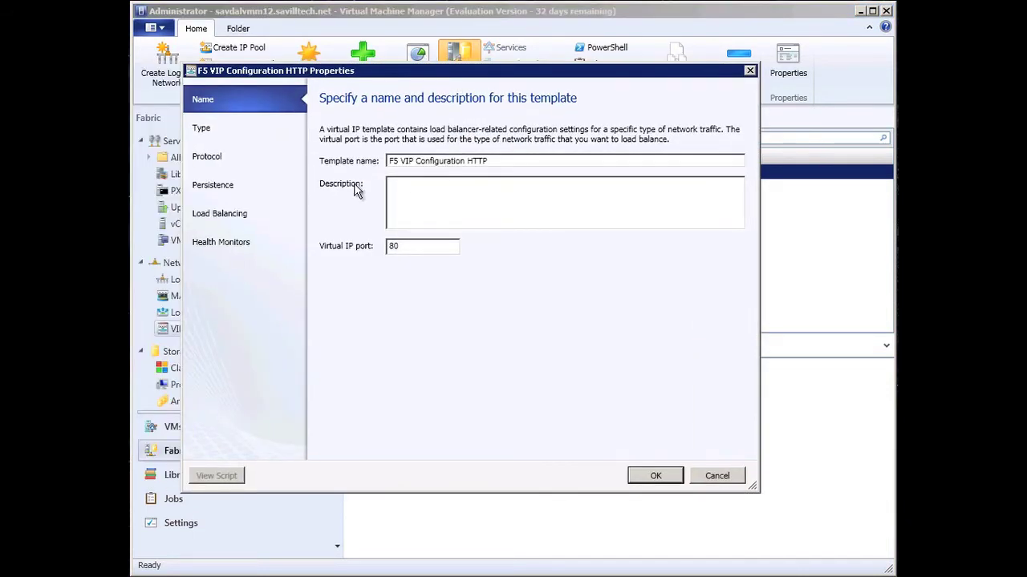
{"action": "left_click", "coordinate": [208, 133]}
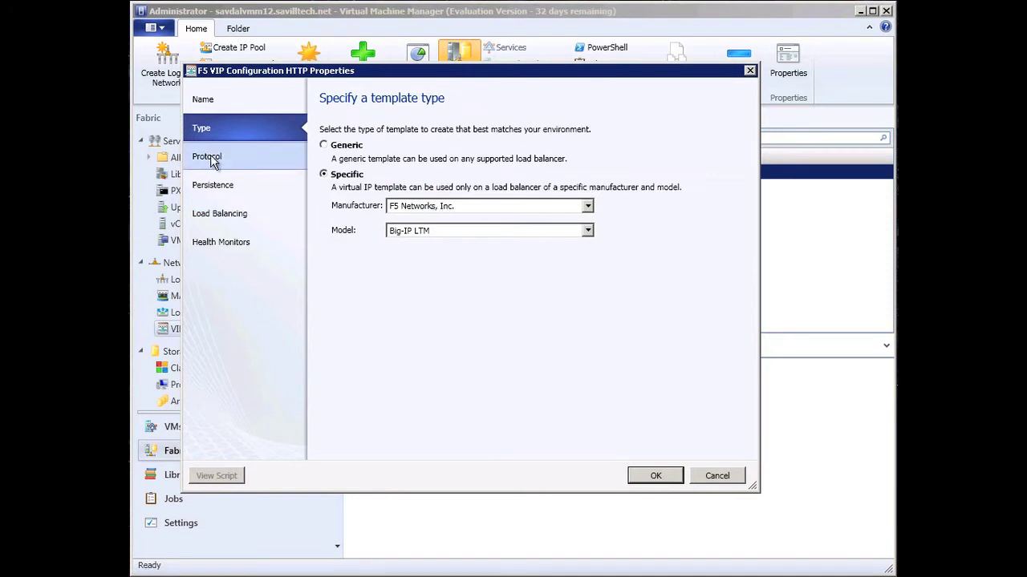
{"action": "left_click", "coordinate": [214, 163]}
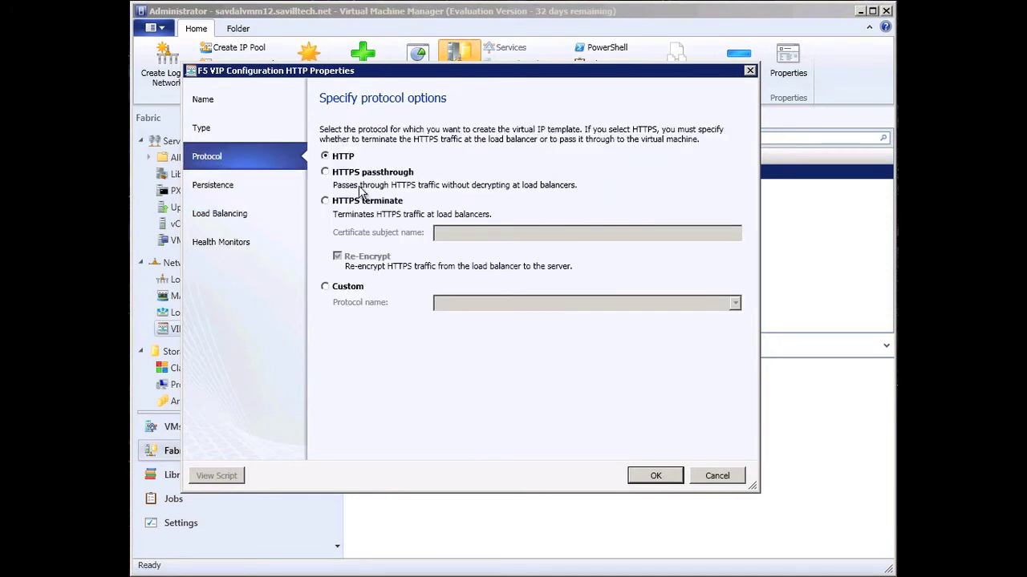
{"action": "left_click", "coordinate": [215, 193]}
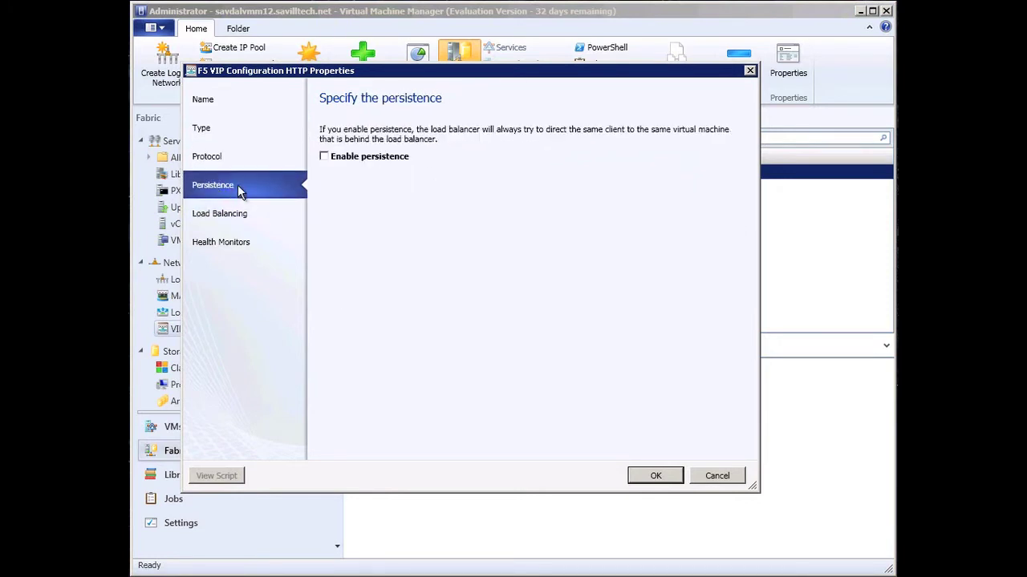
Keep Round Robin load balancing, look at health monitor insert options, then cancel and discard changes.
{"action": "left_click", "coordinate": [211, 217]}
{"action": "left_click", "coordinate": [571, 151]}
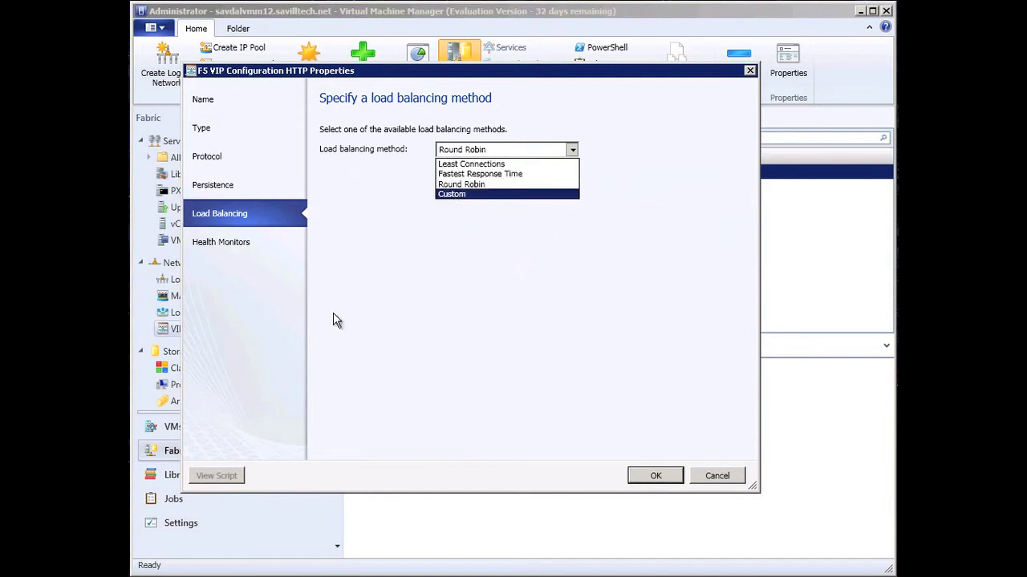
{"action": "left_click", "coordinate": [347, 370]}
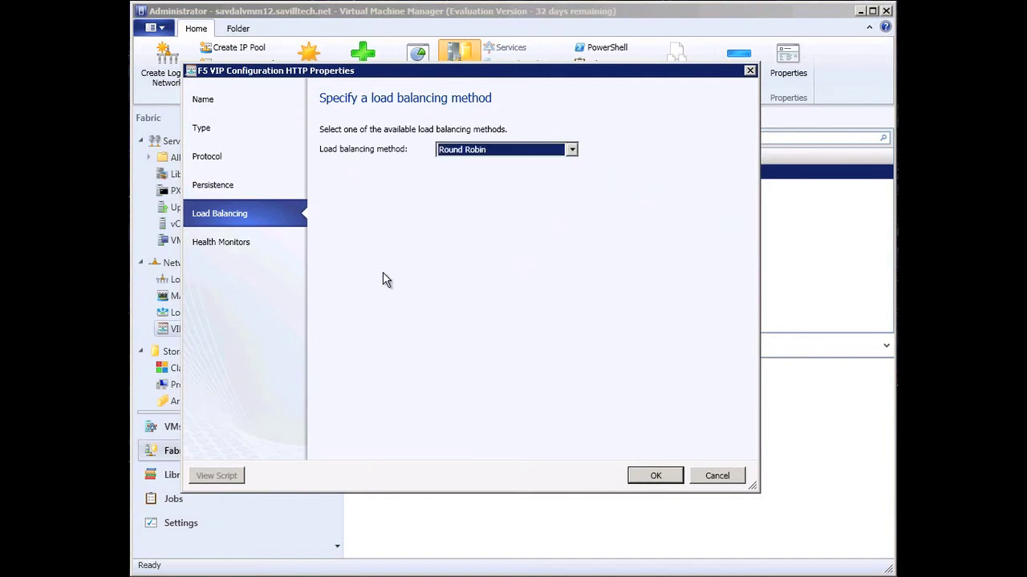
{"action": "left_click", "coordinate": [245, 244]}
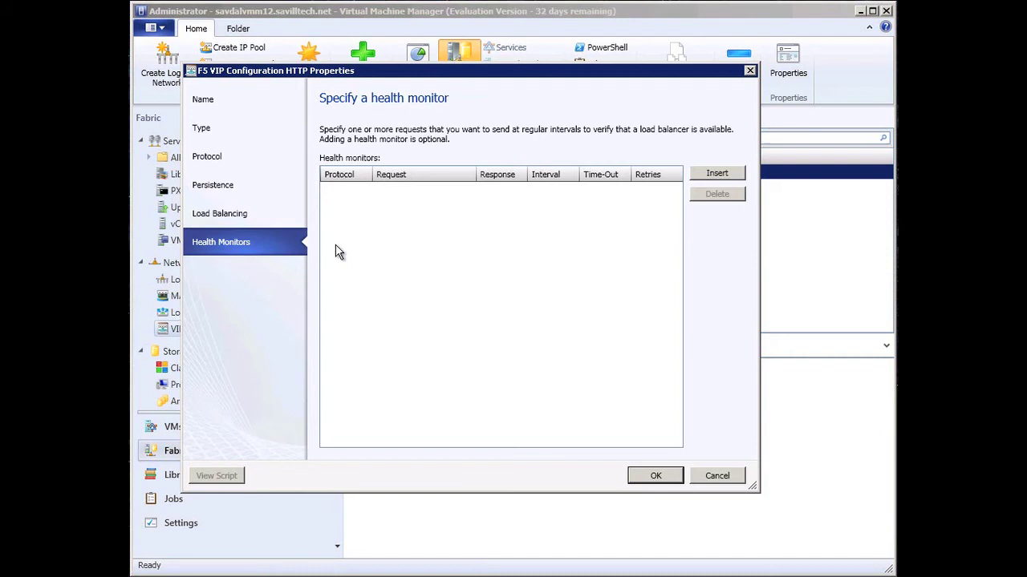
{"action": "left_click", "coordinate": [724, 174]}
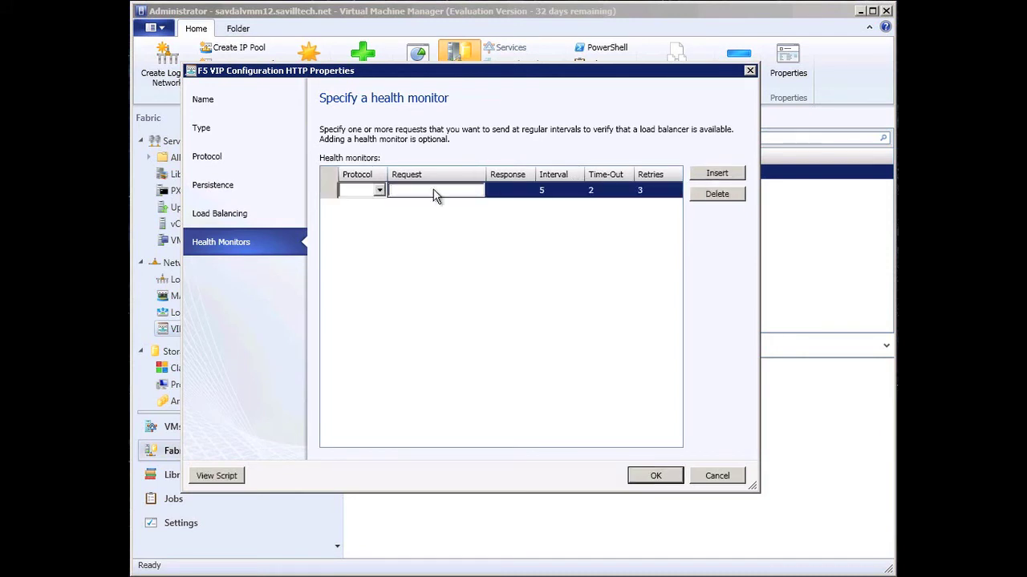
{"action": "left_click", "coordinate": [380, 199]}
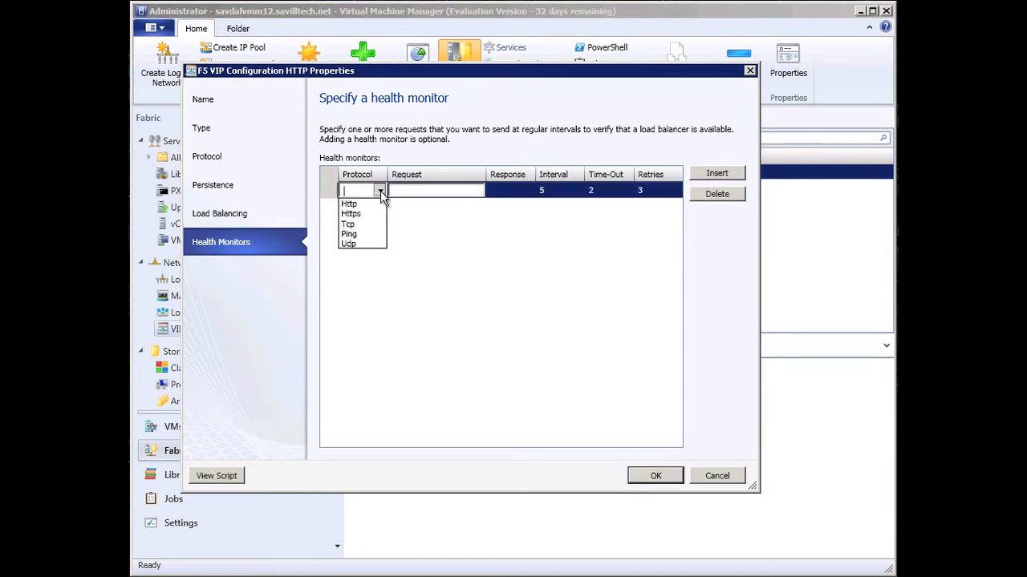
{"action": "left_click", "coordinate": [511, 128]}
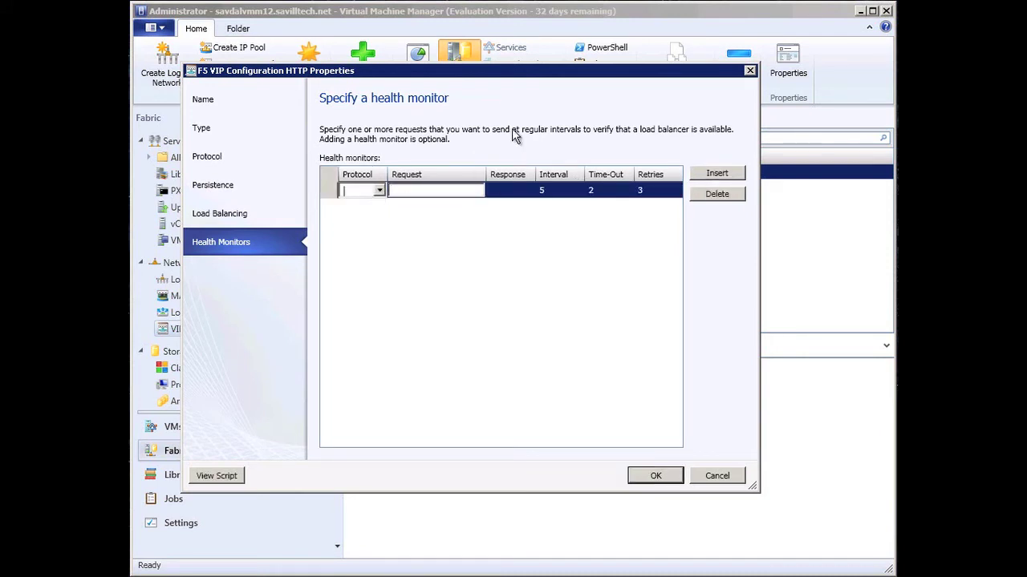
{"action": "left_click", "coordinate": [720, 476]}
{"action": "left_click", "coordinate": [525, 334]}
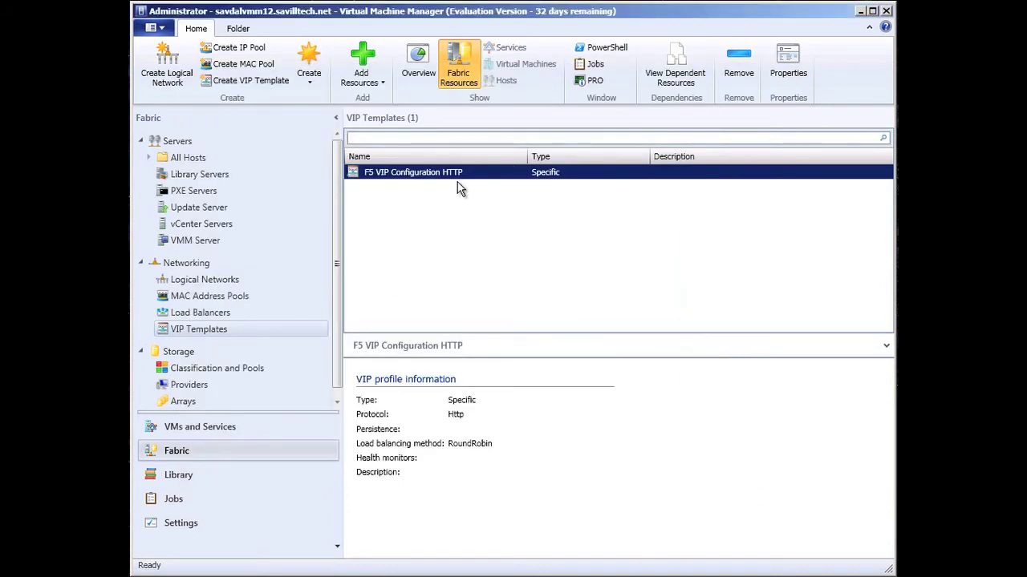
Expand All Hosts to Allen Servers and view its Storage properties listing aggr0, aggr1 and aggr2.
{"action": "left_click", "coordinate": [149, 158]}
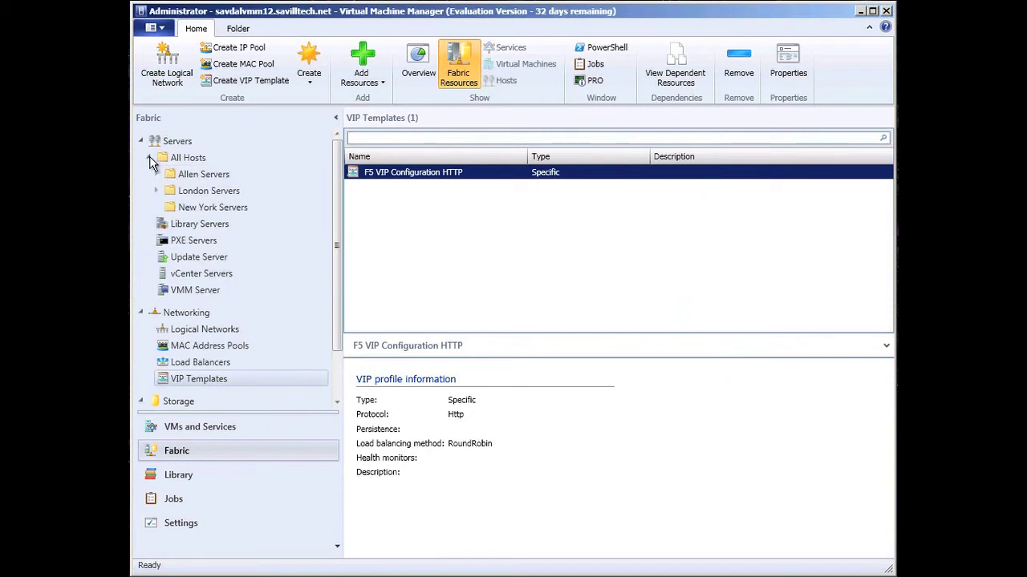
{"action": "left_click", "coordinate": [156, 174]}
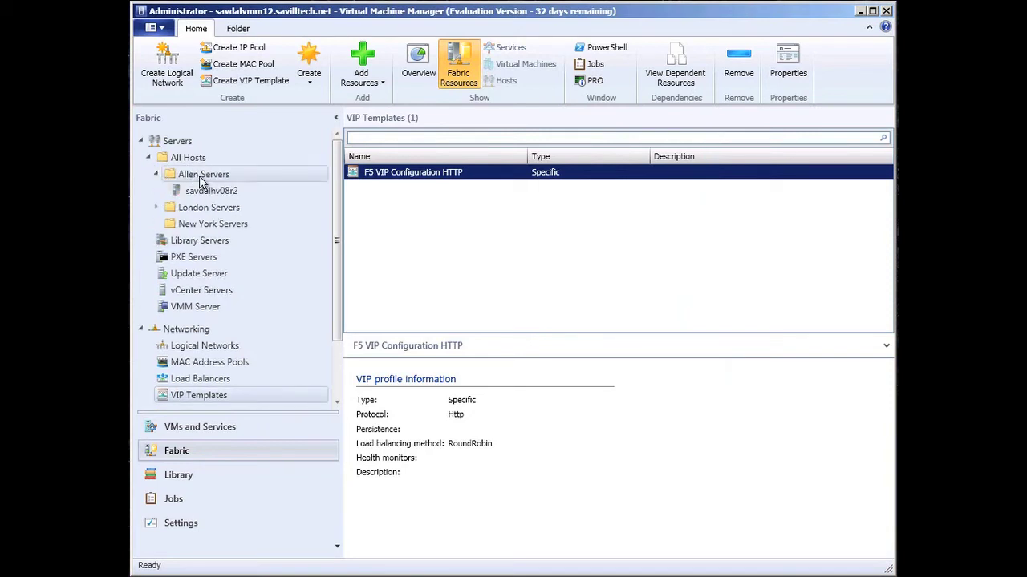
{"action": "left_click", "coordinate": [199, 176]}
{"action": "right_click", "coordinate": [201, 175]}
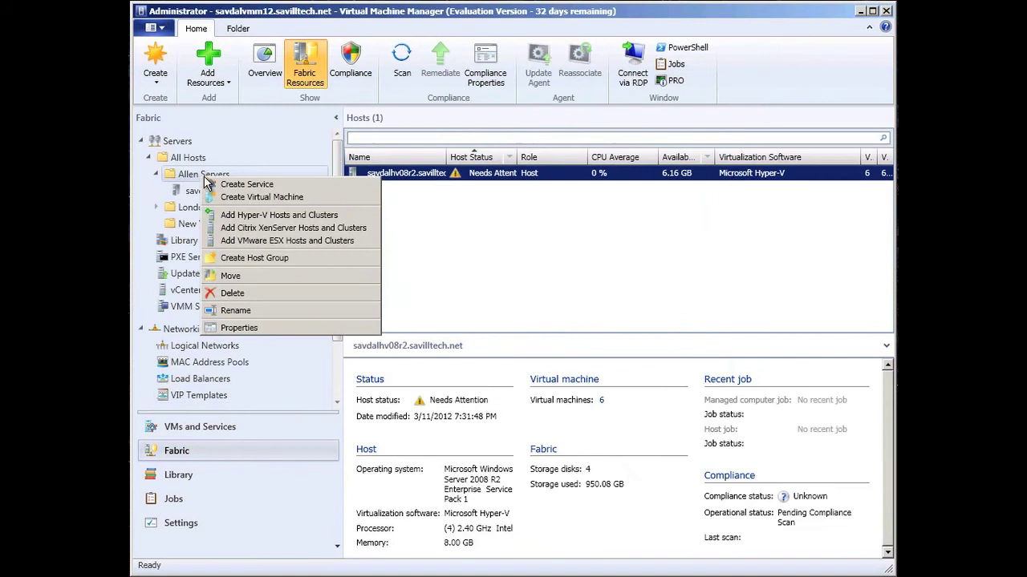
{"action": "left_click", "coordinate": [249, 329]}
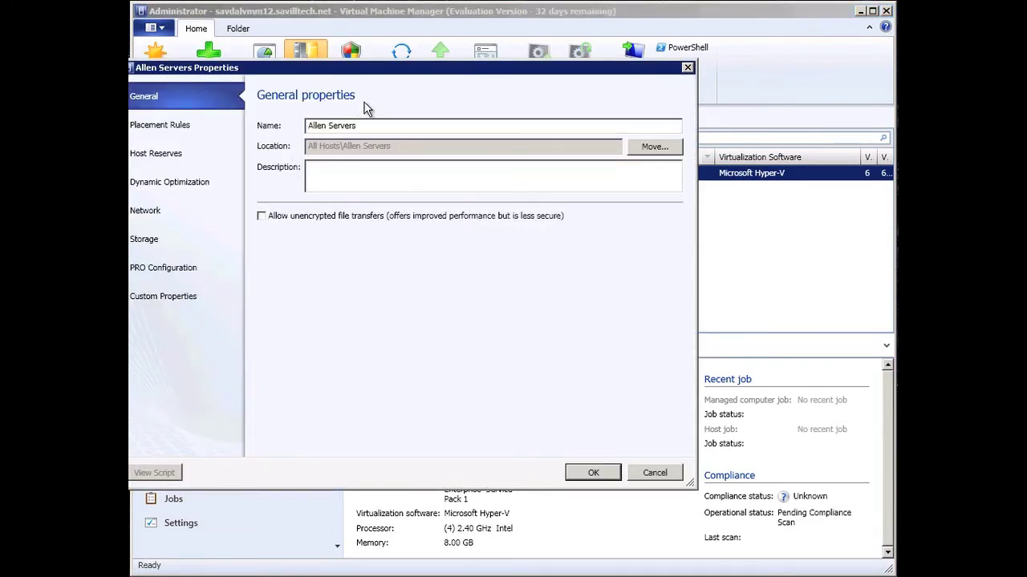
{"action": "left_click", "coordinate": [151, 241]}
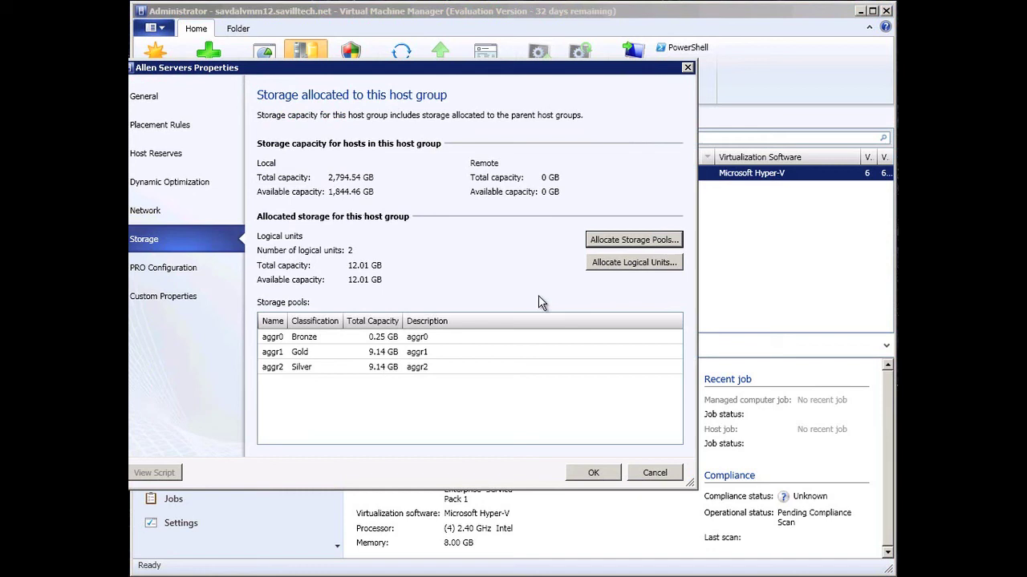
{"action": "left_click", "coordinate": [655, 473]}
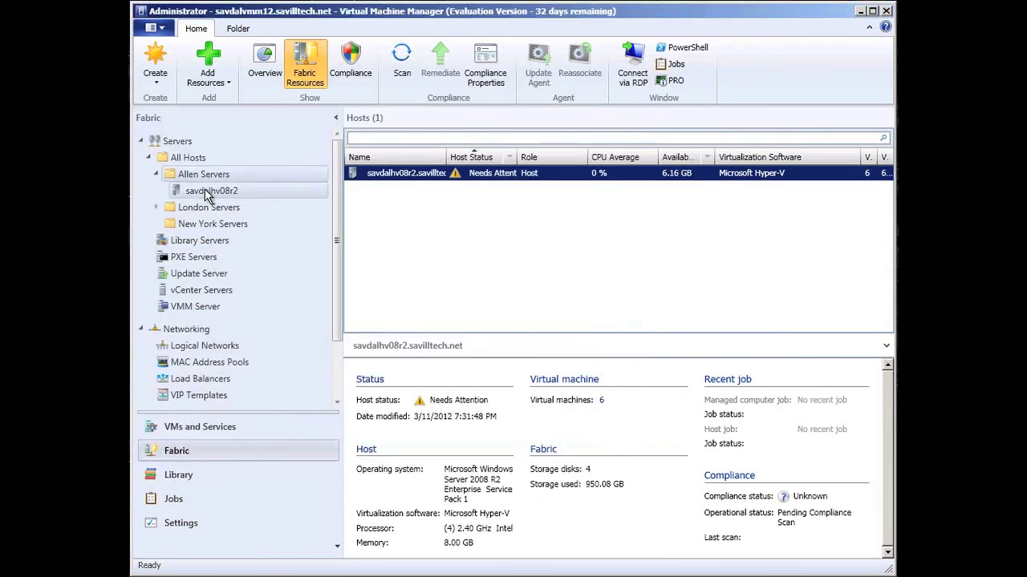
{"action": "left_click", "coordinate": [212, 195]}
{"action": "right_click", "coordinate": [213, 192]}
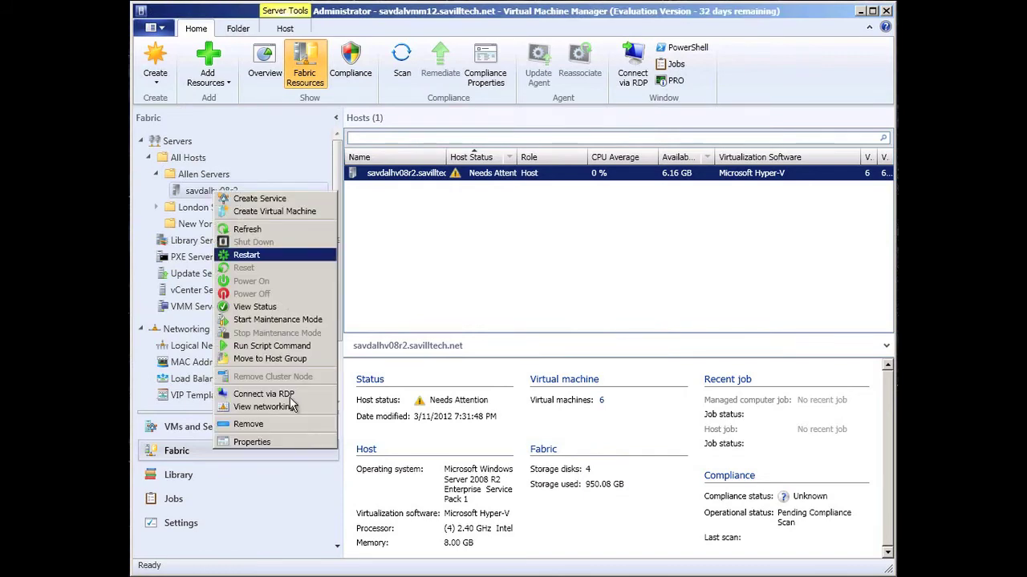
{"action": "left_click", "coordinate": [252, 442]}
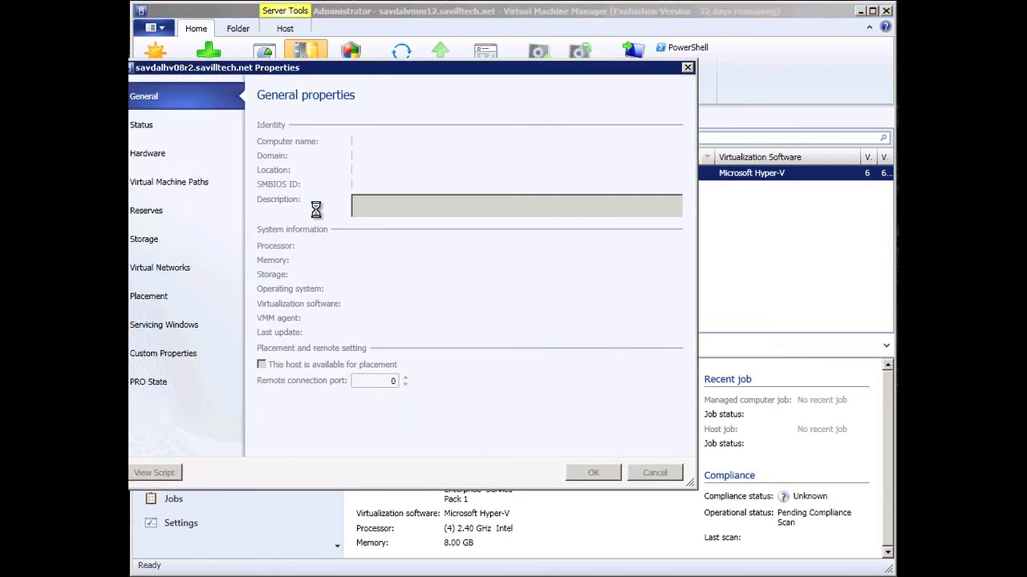
{"action": "left_click", "coordinate": [163, 154]}
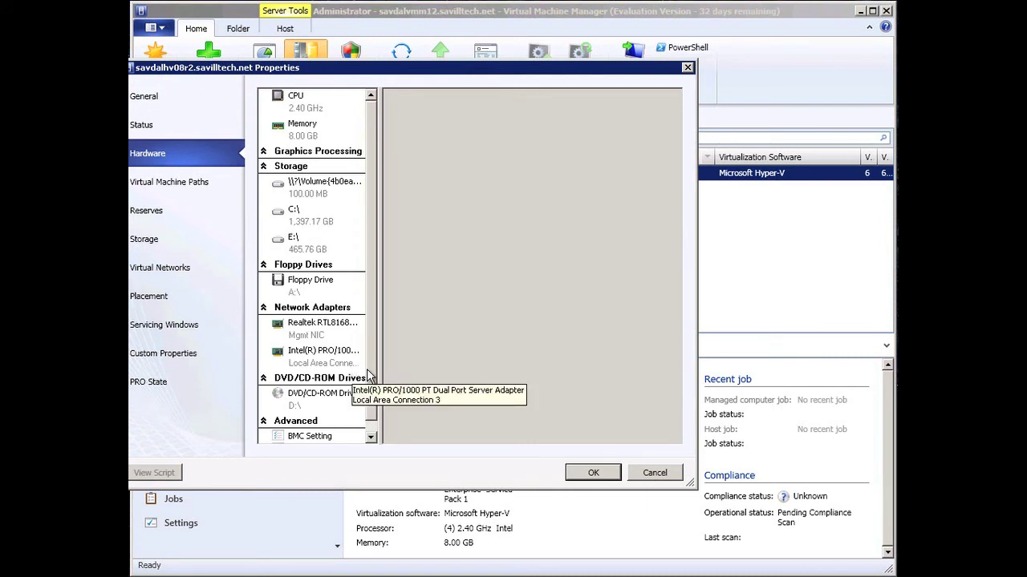
{"action": "left_click", "coordinate": [326, 366]}
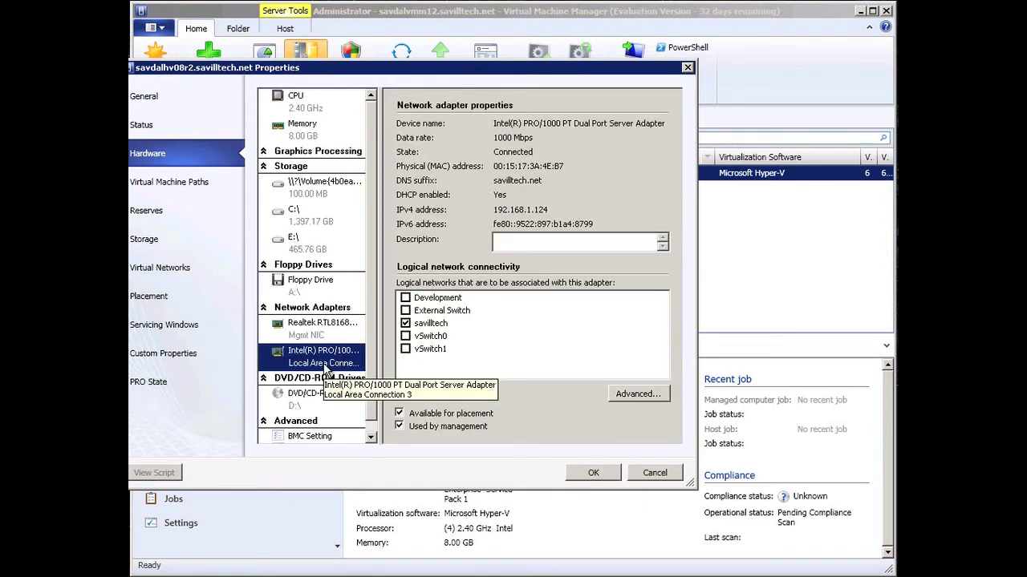
{"action": "left_click", "coordinate": [321, 332]}
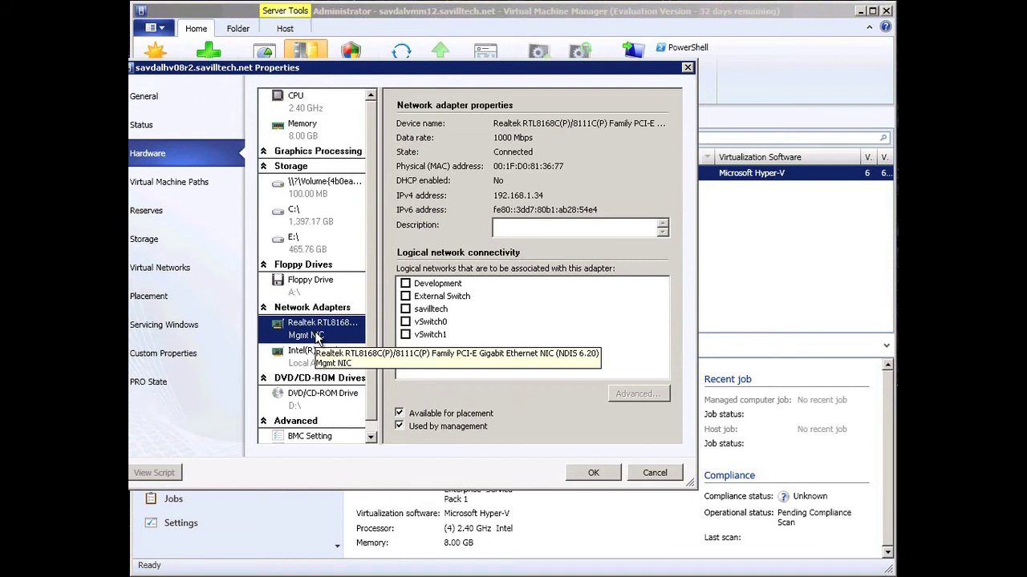
{"action": "left_click", "coordinate": [325, 361]}
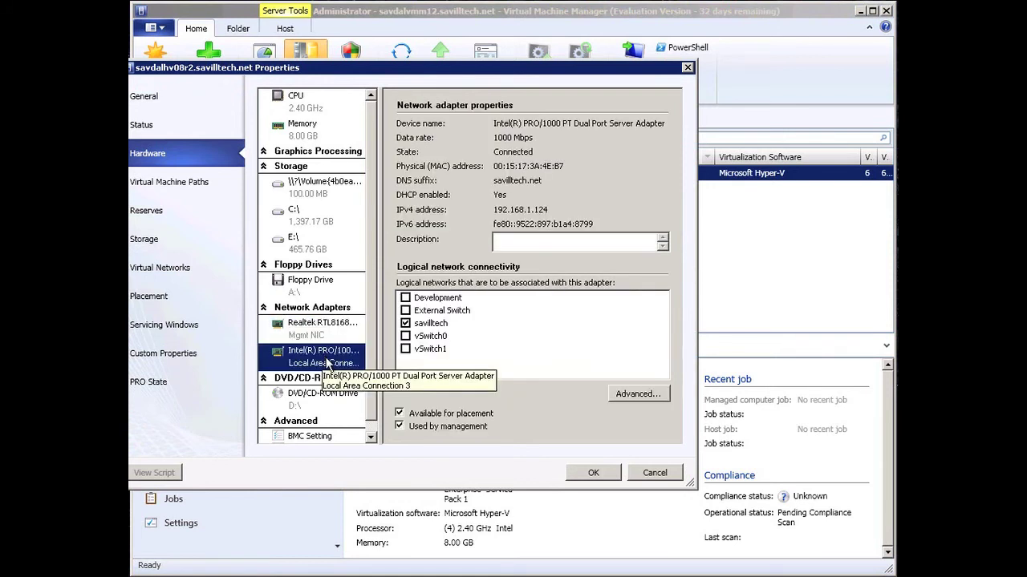
{"action": "left_click", "coordinate": [407, 337]}
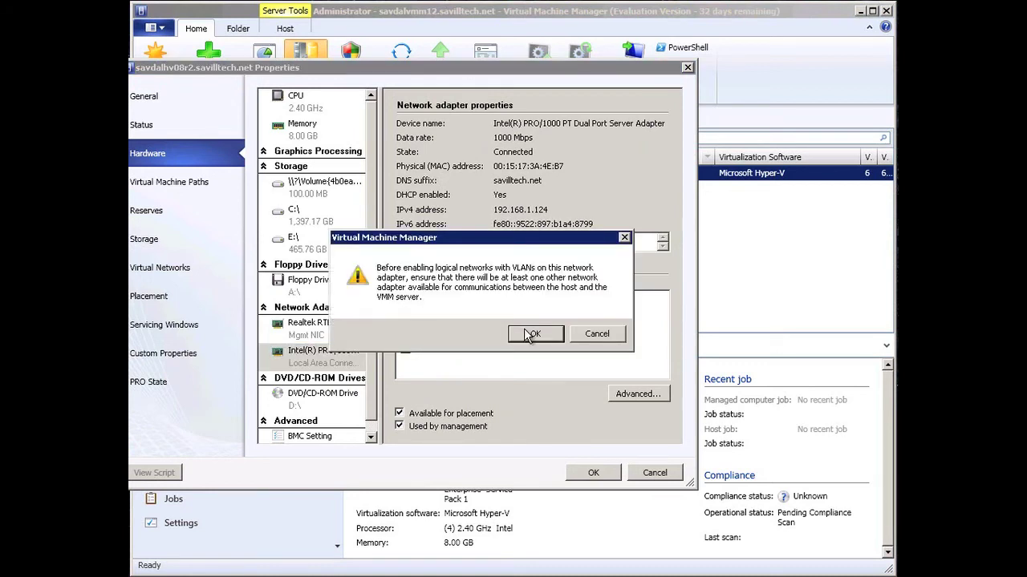
{"action": "left_click", "coordinate": [540, 338]}
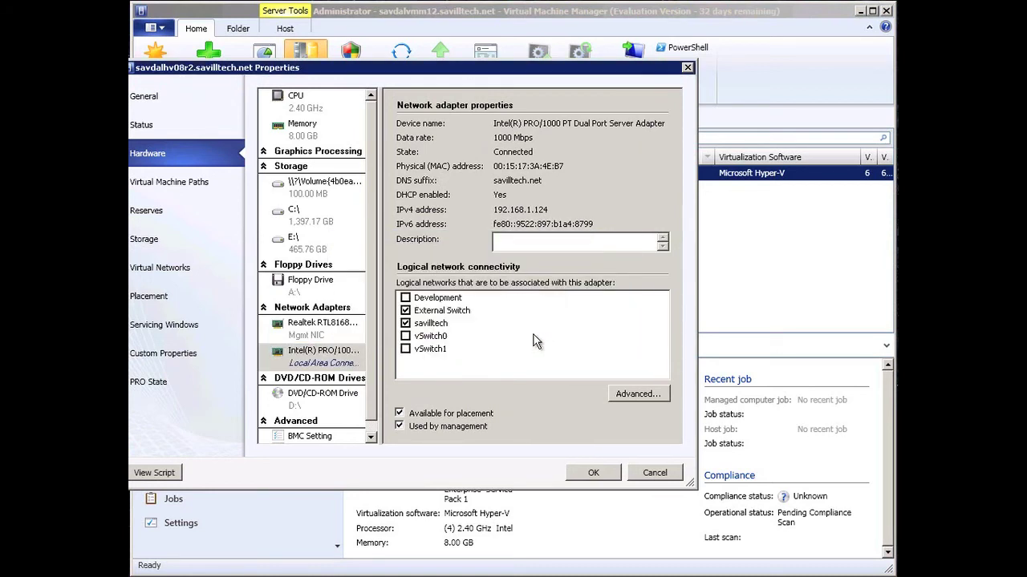
{"action": "left_click_drag", "start_coordinate": [384, 81], "coordinate": [447, 86]}
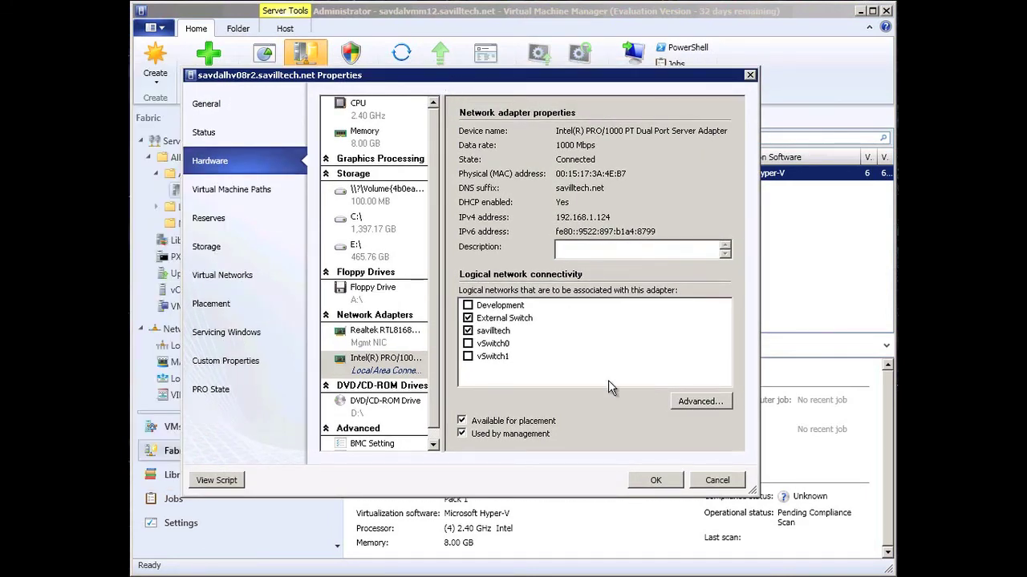
{"action": "left_click", "coordinate": [468, 330]}
{"action": "left_click", "coordinate": [717, 480]}
{"action": "left_click", "coordinate": [534, 328]}
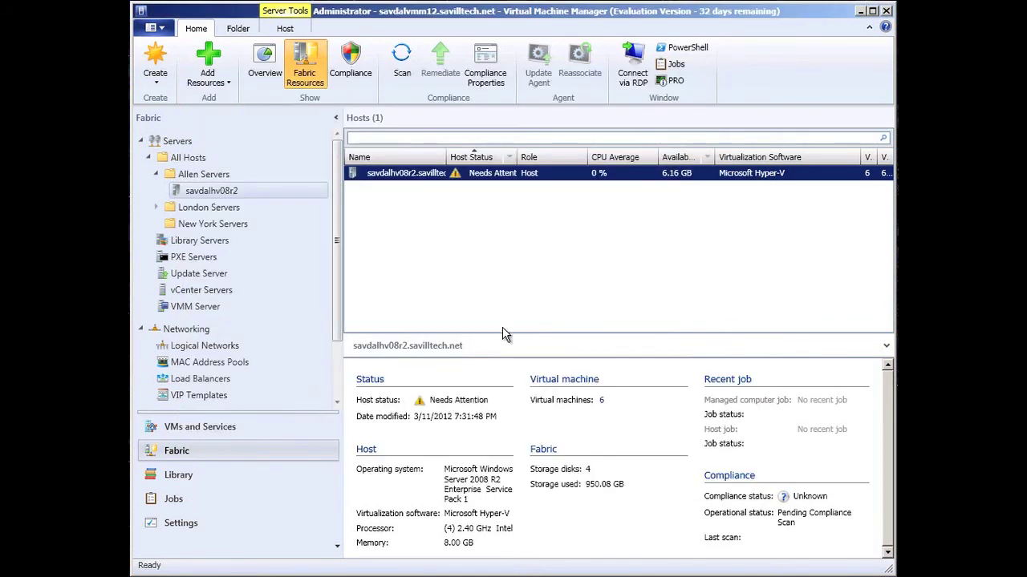
Open savdalhv08r2's storage properties and start a new iSCSI session with the dataontap array.
{"action": "right_click", "coordinate": [231, 195]}
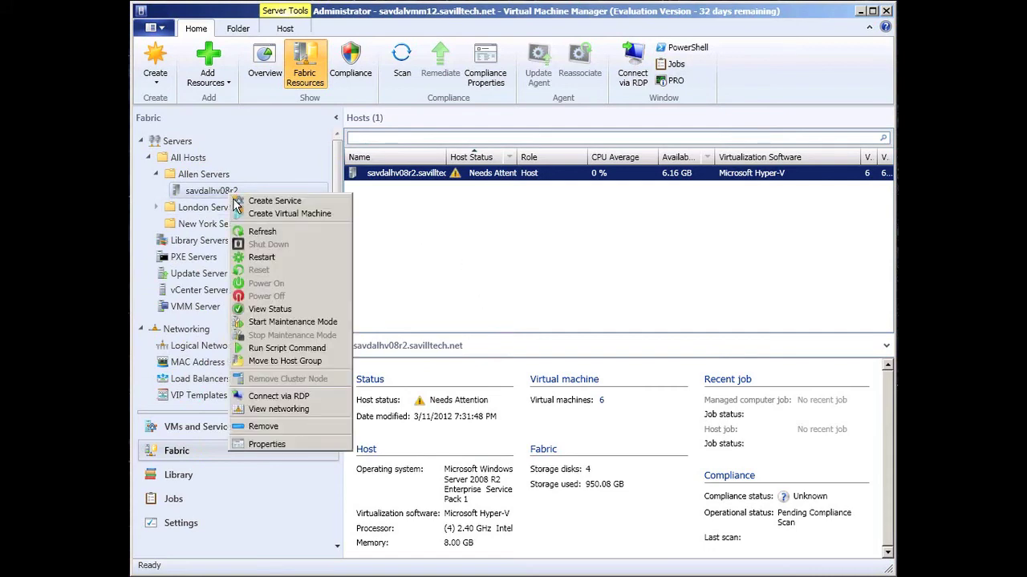
{"action": "left_click", "coordinate": [267, 444]}
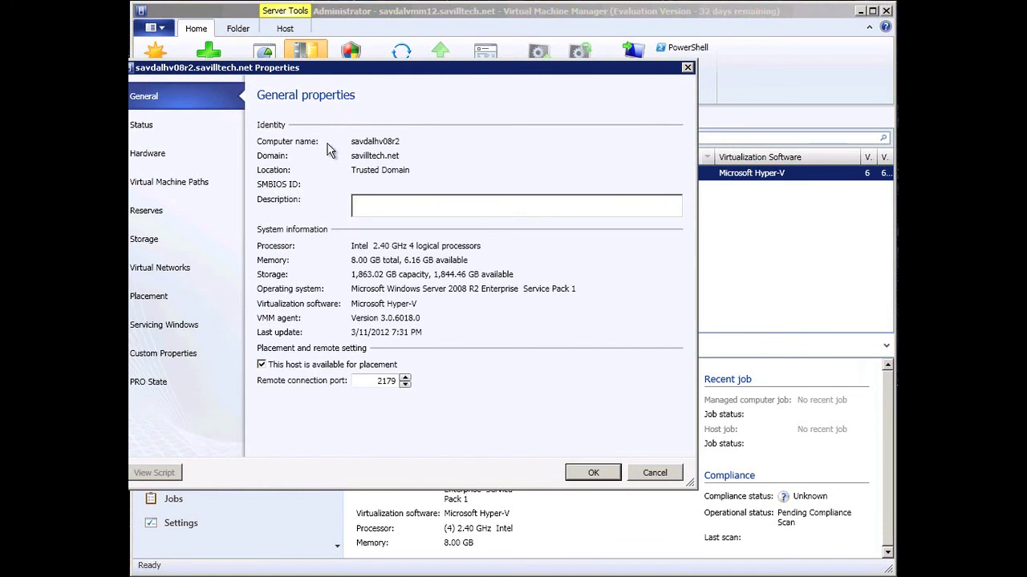
{"action": "left_click", "coordinate": [183, 249]}
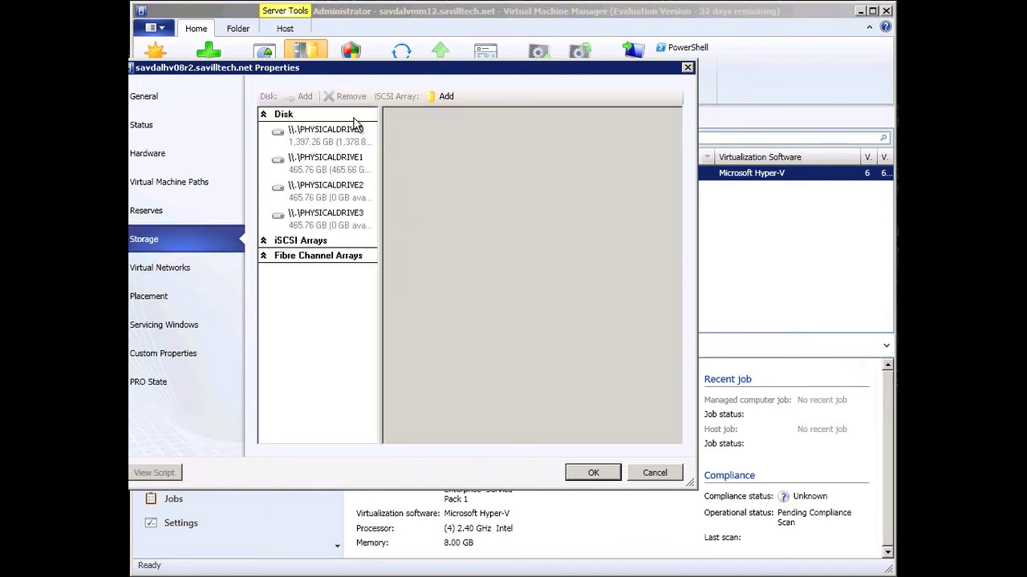
{"action": "left_click", "coordinate": [446, 96]}
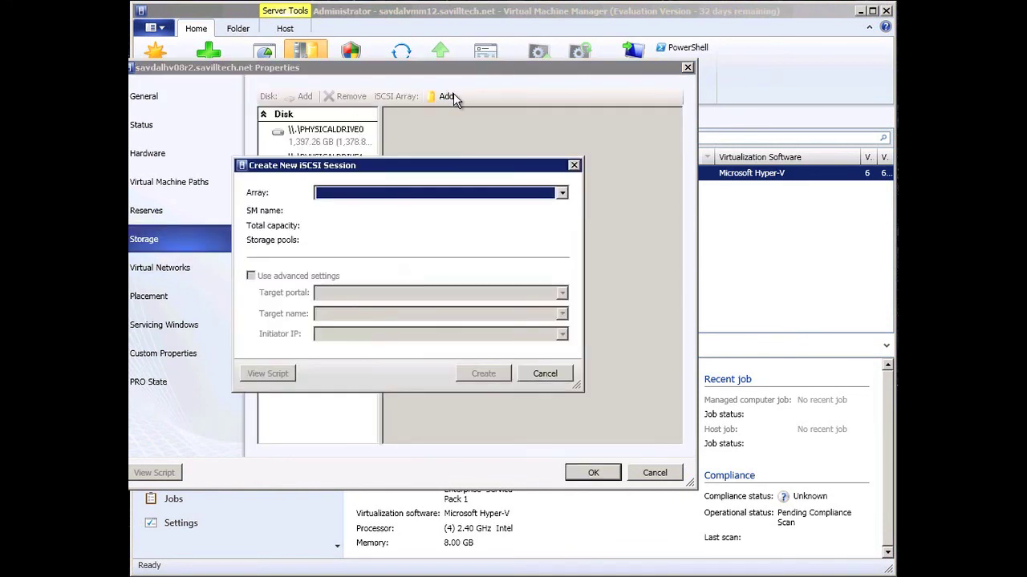
{"action": "left_click", "coordinate": [447, 197]}
{"action": "left_click", "coordinate": [352, 208]}
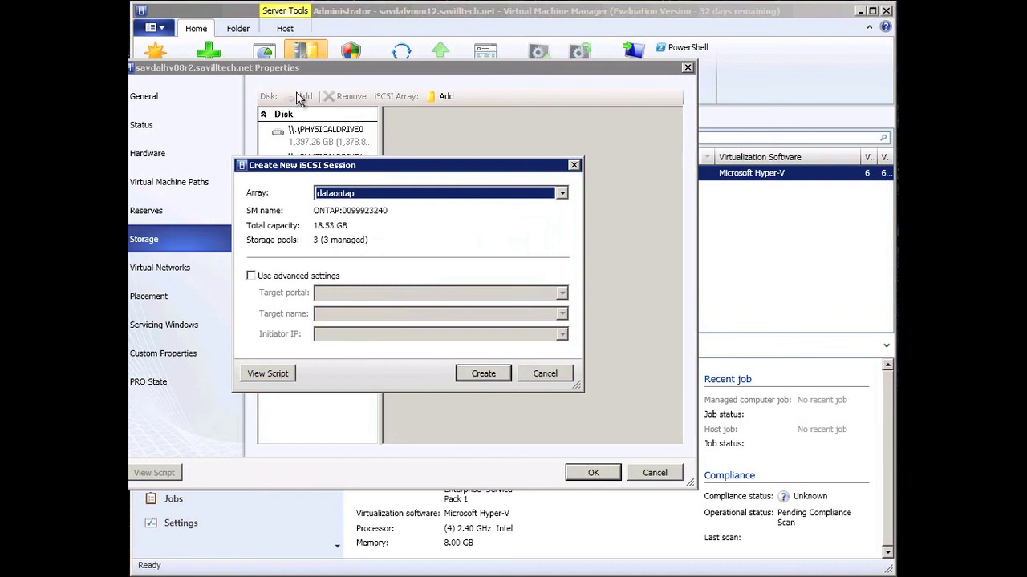
{"action": "left_click", "coordinate": [553, 379]}
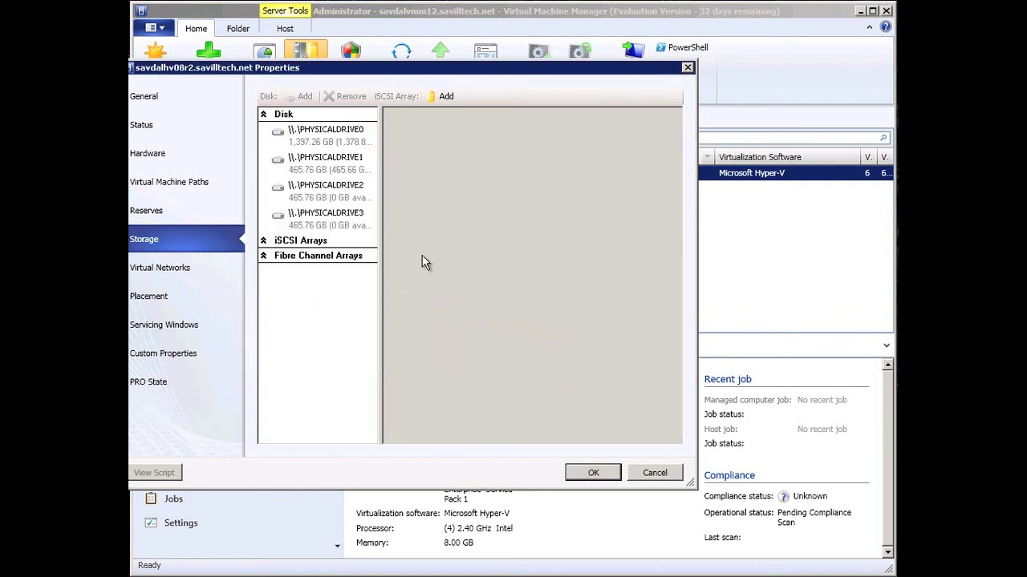